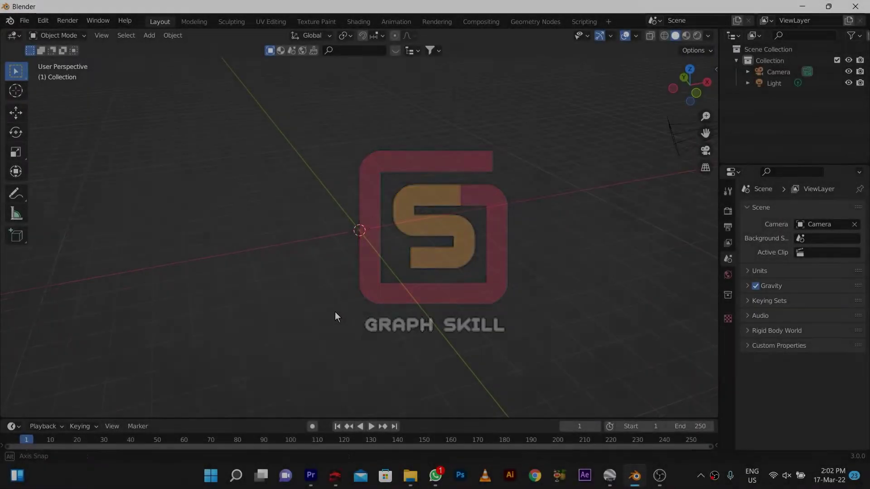
Bring up the Shift+A Add menu in the empty 3D viewport.
key("shift+a")
Add a mesh cylinder at the origin, trying and cancelling a loop cut.
left_click(399, 295)
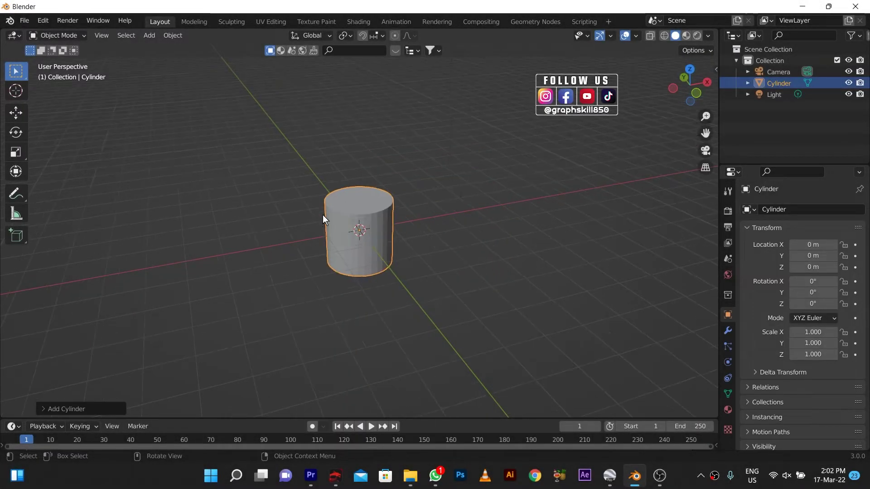
key("Tab")
key("ctrl+r")
scroll(340, 226, "up", 4)
scroll(341, 226, "up", 5)
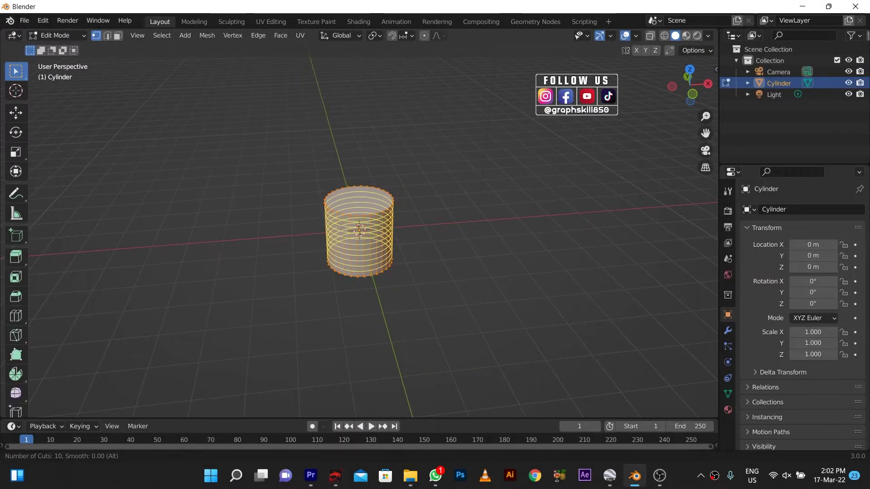
left_click(340, 226)
key("Tab")
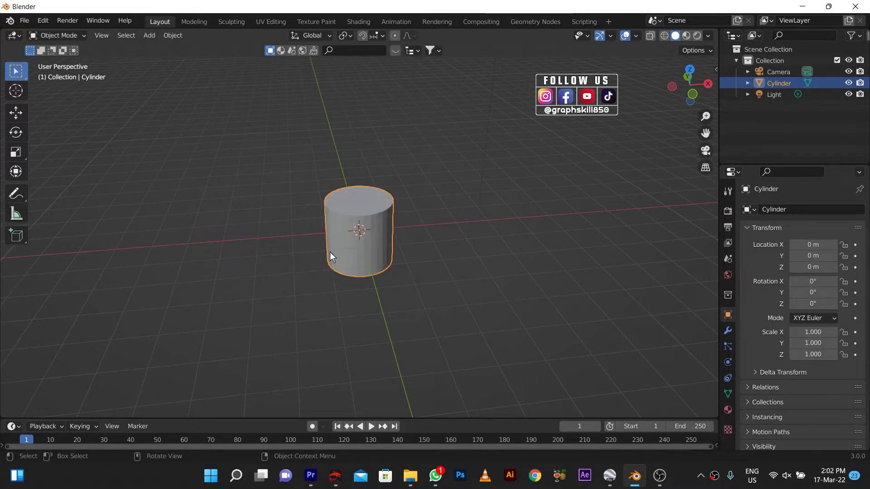
Rotate the cylinder -90° on X so it lies on its side.
left_click(16, 132)
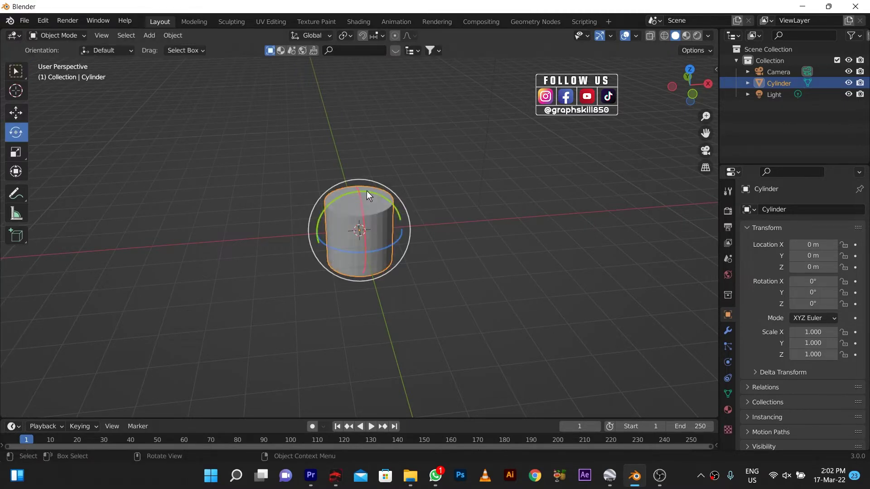
left_click_drag(366, 192, 344, 230)
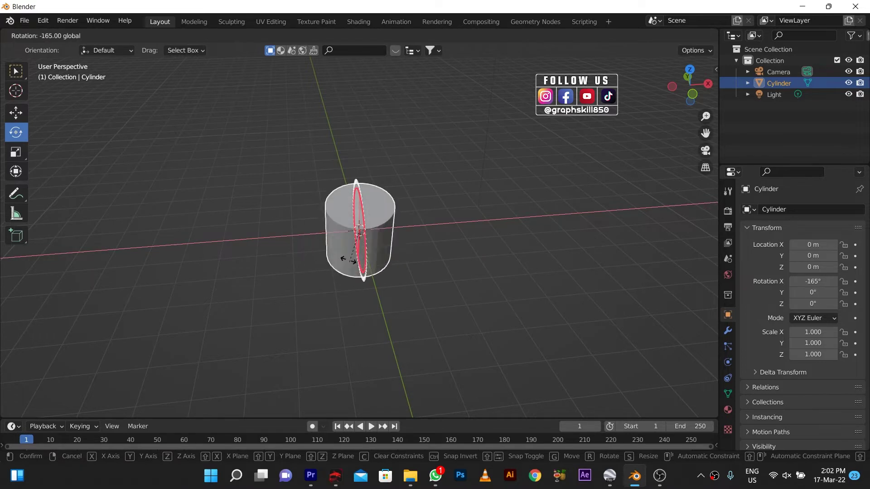
mouse_move(344, 229)
middle_mouse_down()
mouse_move(417, 223)
mouse_move(378, 225)
middle_mouse_up()
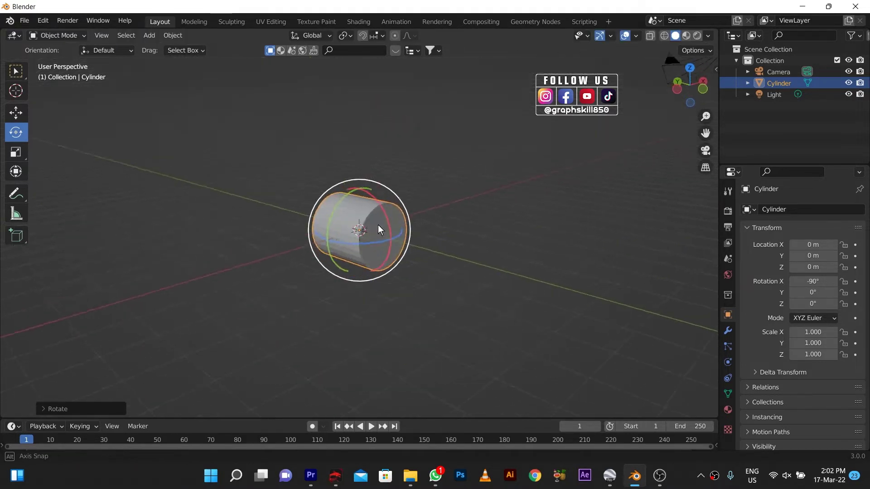
Scale the cylinder to 0.632 and lift it to about 3.3 m on Z.
key("s")
left_click(382, 229)
left_click(16, 113)
left_click_drag(359, 200, 359, 113)
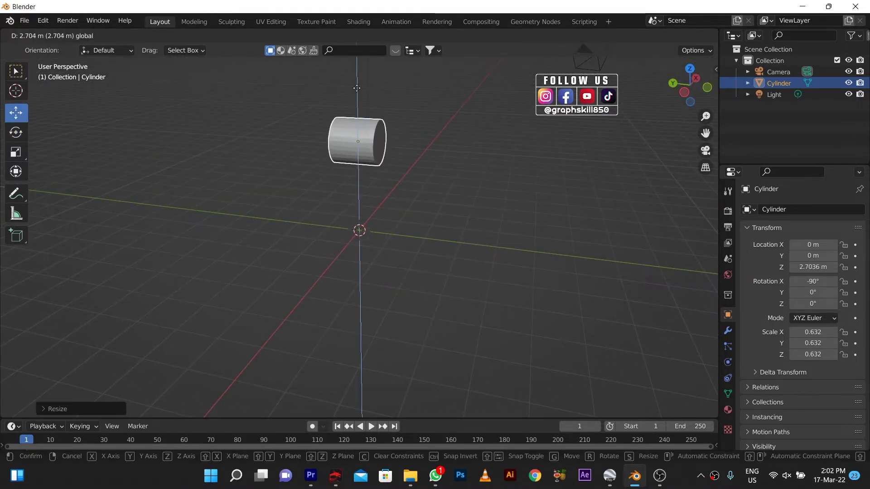
mouse_move(359, 113)
middle_mouse_down()
mouse_move(170, 176)
mouse_move(306, 164)
mouse_move(362, 131)
mouse_move(425, 70)
middle_mouse_up()
Select one end's vertices and scale them down to taper the cylinder.
key("Tab")
left_click_drag(425, 71, 358, 181)
key("s")
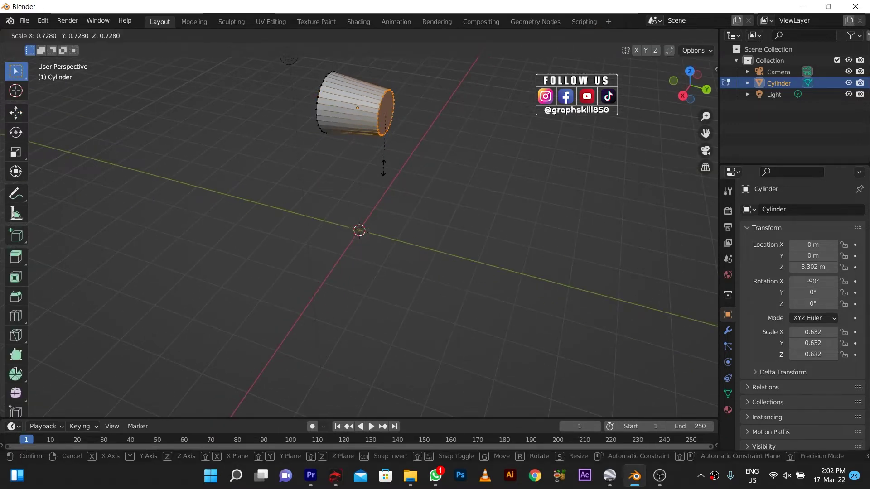
left_click(383, 152)
mouse_move(312, 121)
middle_mouse_down()
mouse_move(291, 117)
mouse_move(311, 116)
middle_mouse_up()
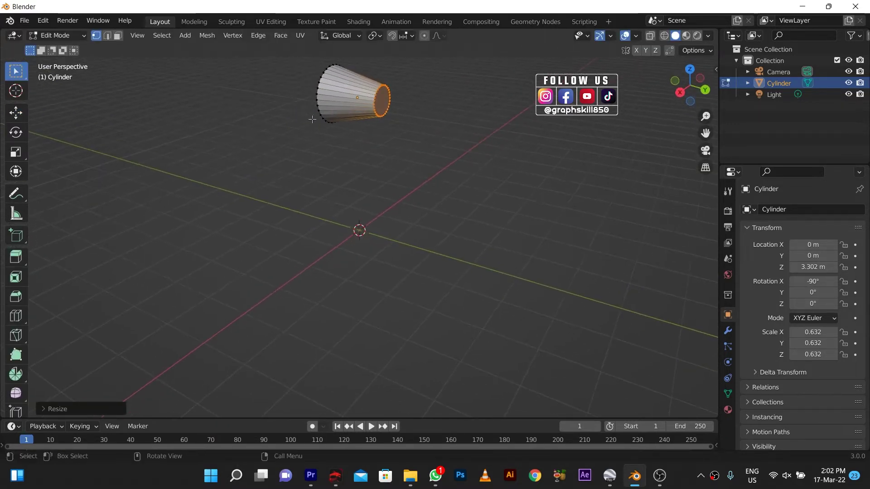
Extrude the narrow end into a short neck, bevel it round, and nudge it.
key("e")
left_click(369, 132)
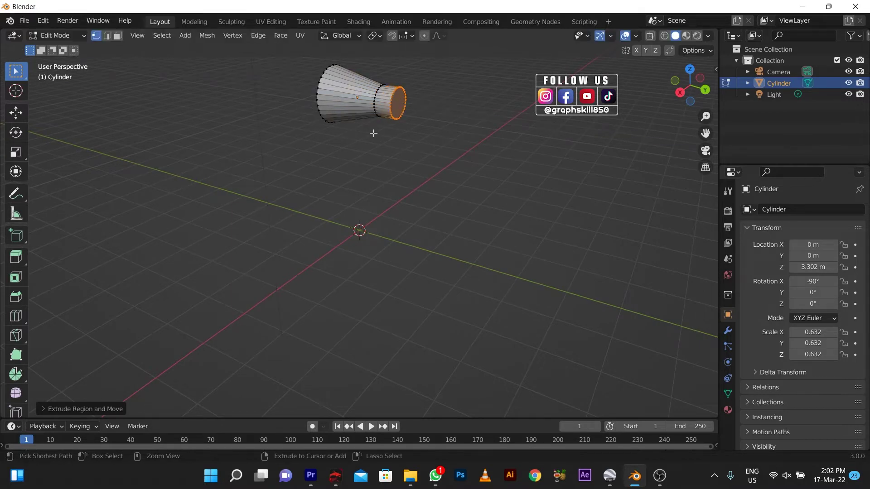
key("ctrl+b")
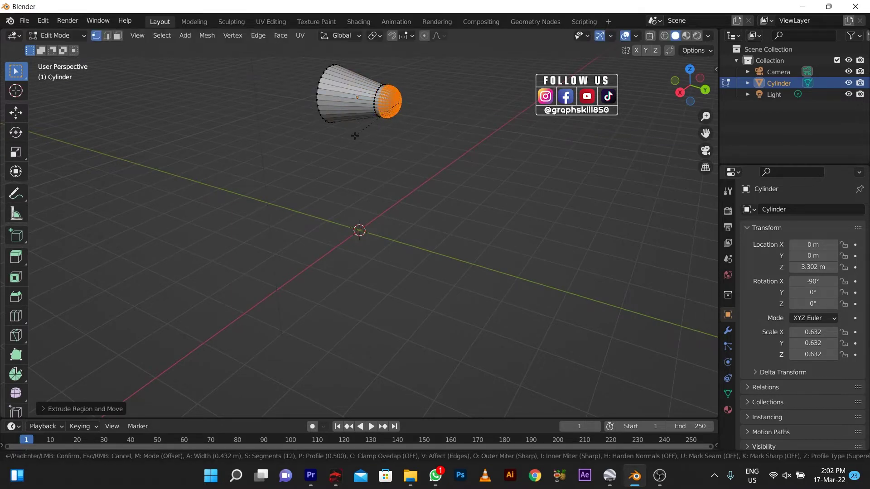
left_click(356, 136)
left_click(16, 112)
left_click_drag(362, 117, 365, 116)
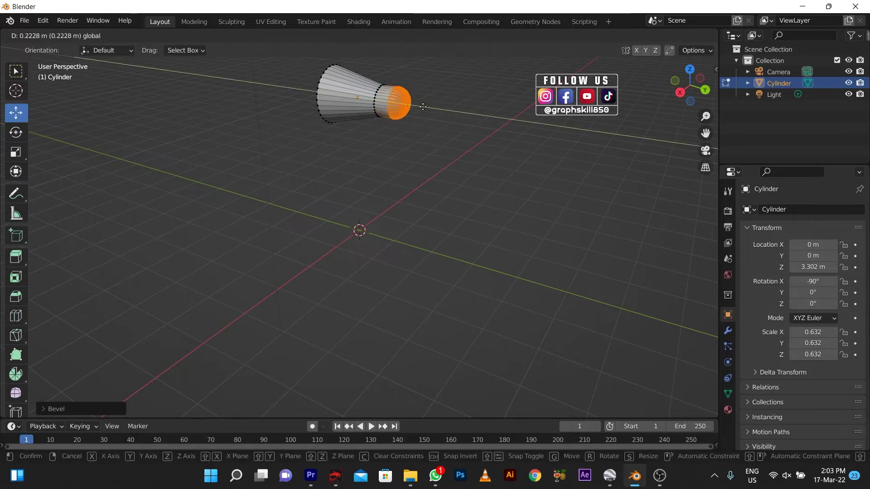
middle_click_drag(365, 116, 352, 97)
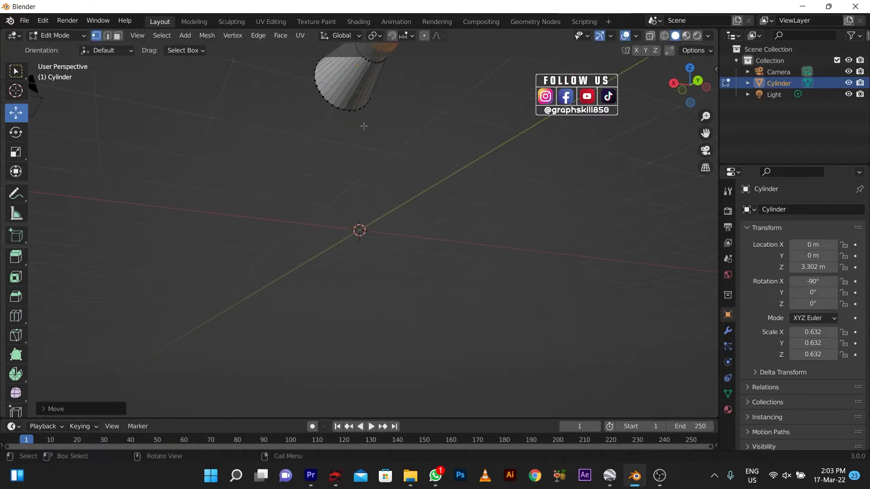
From the bottom view, add three edge loops around the neck.
left_click(690, 73)
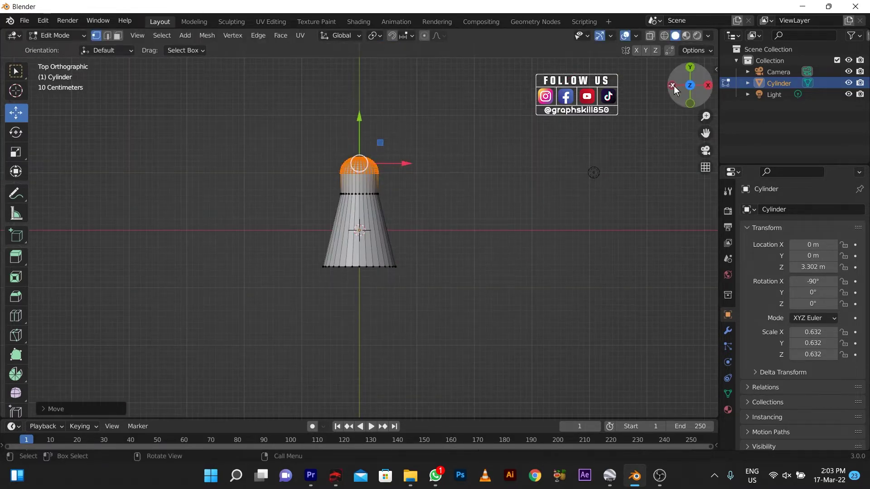
key("ctrl+KP_7")
key("ctrl+r")
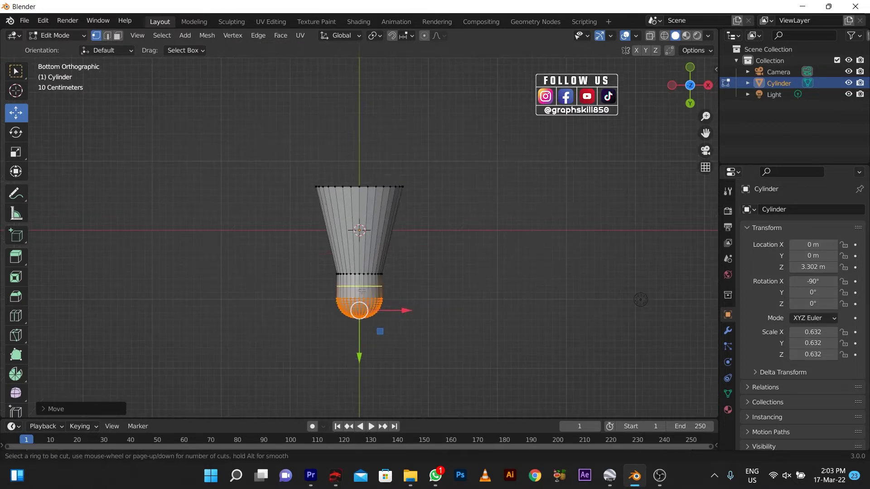
scroll(361, 290, "up", 1)
left_click(341, 296)
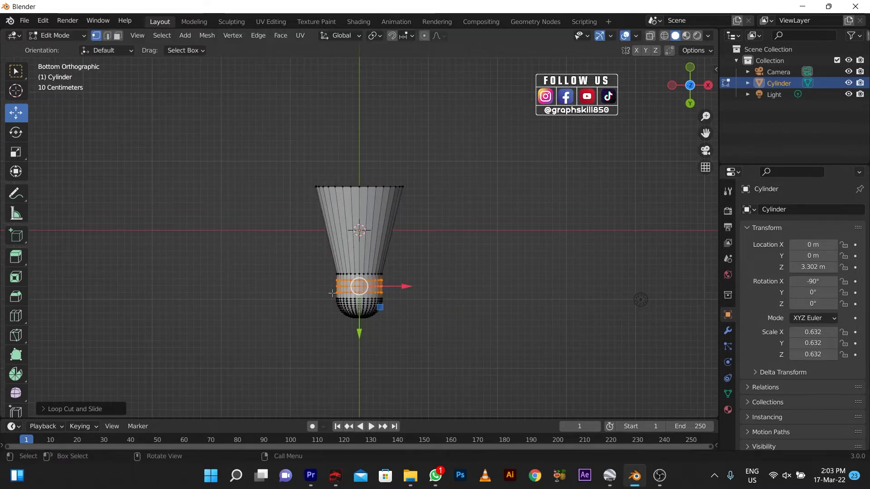
scroll(344, 323, "up", 3)
Make the cap's centre vertices circular with LoopTools Circle and select the cap face.
key("alt+a")
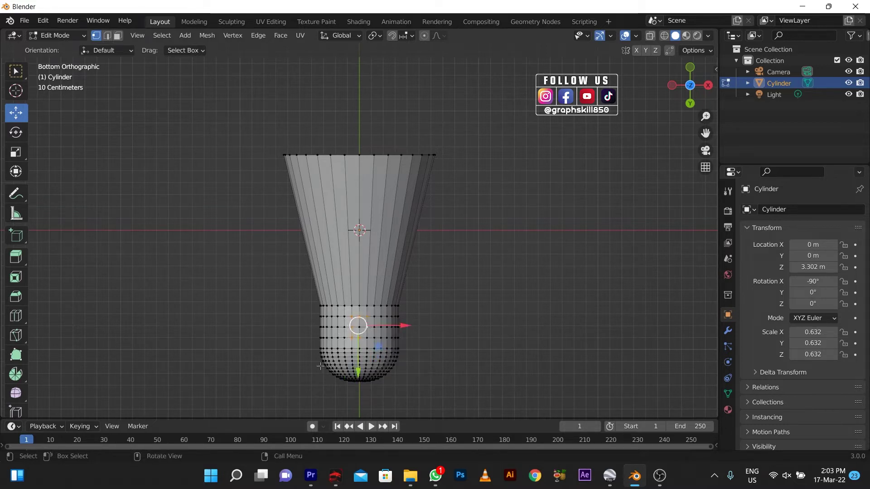
right_click(355, 320)
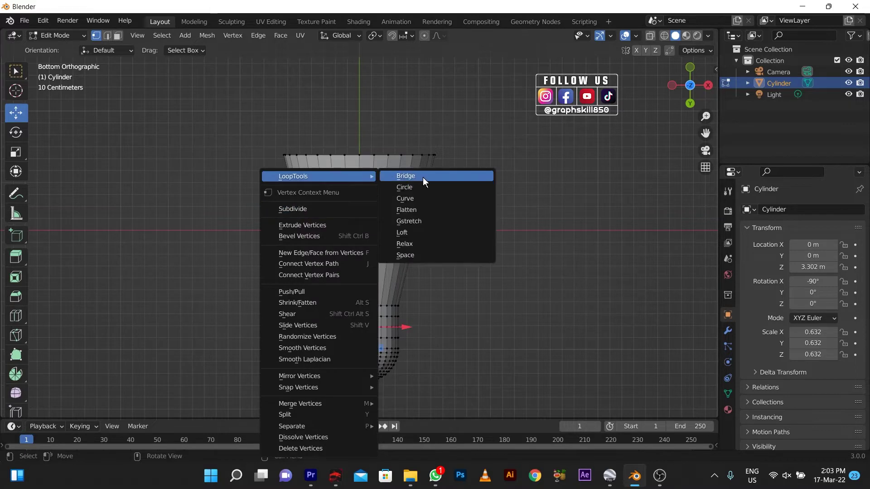
left_click(423, 177)
scroll(374, 331, "up", 3)
middle_click_drag(374, 331, 430, 222, "shift")
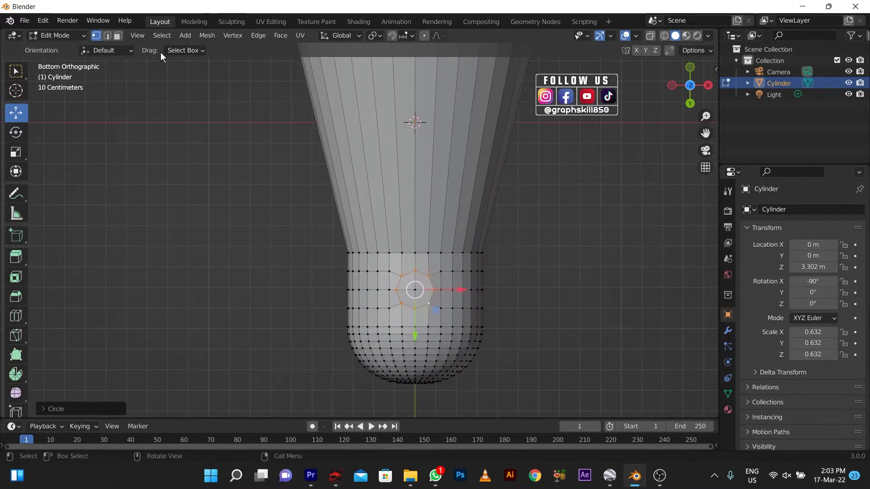
left_click(411, 281)
scroll(424, 301, "down", 3)
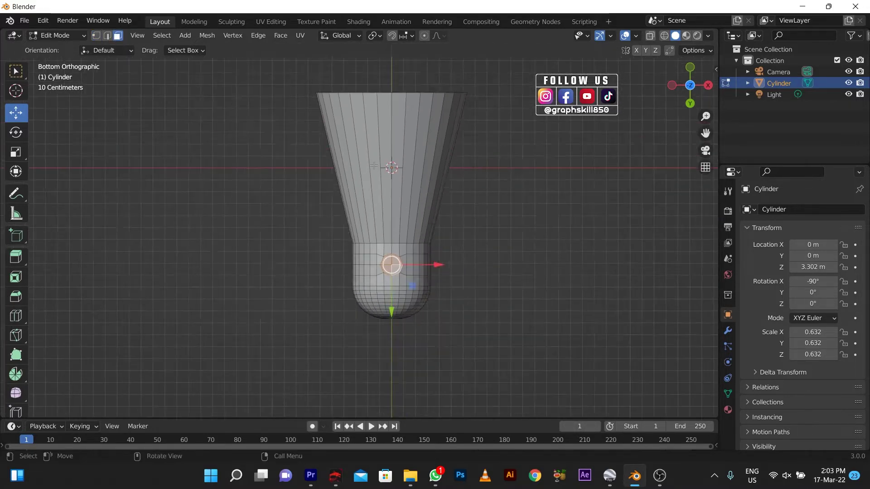
middle_click_drag(424, 300, 439, 247)
scroll(355, 252, "down", 4)
Extrude the cap's circular face, then check the lamp from the front.
middle_click_drag(354, 252, 367, 283)
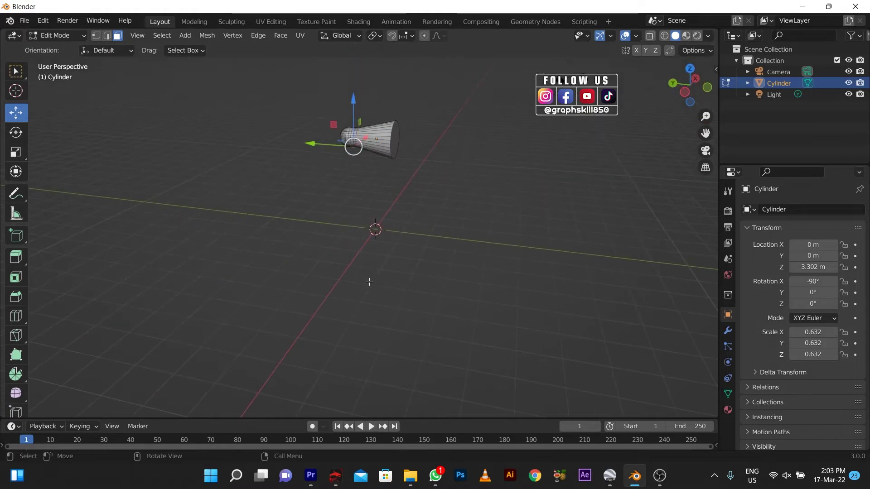
key("e")
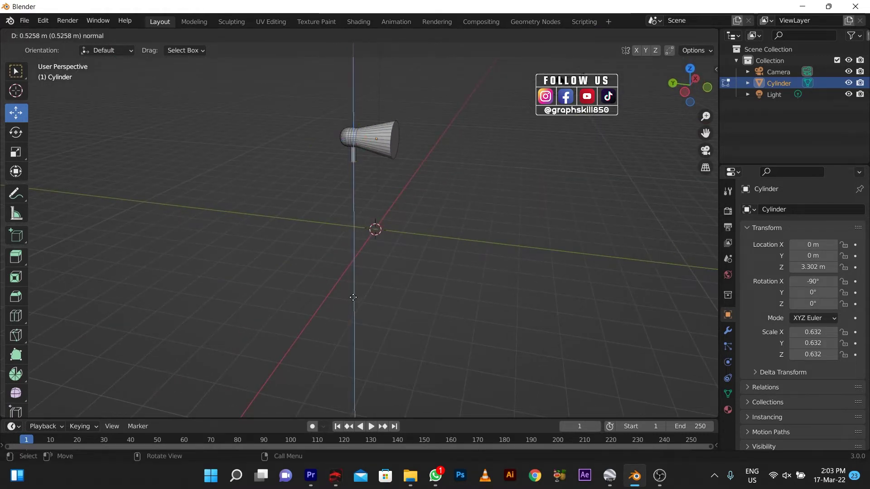
left_click(354, 298)
key("Tab")
key("KP_1")
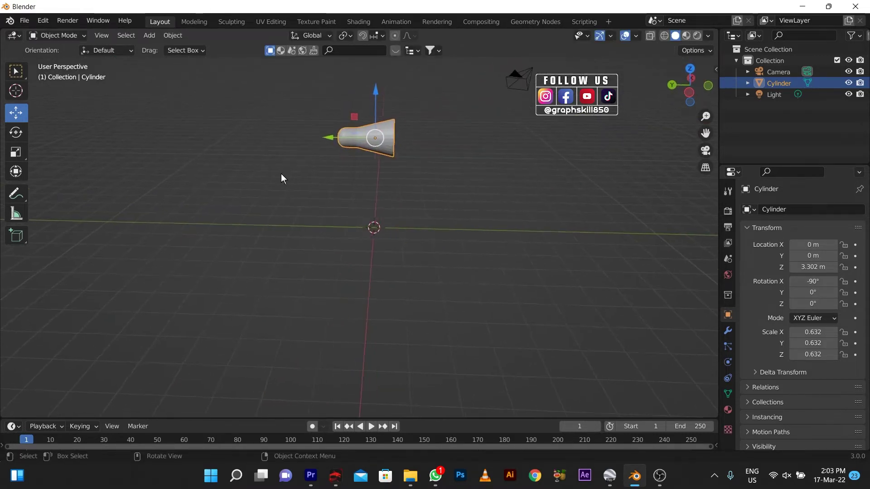
mouse_move(337, 184)
middle_mouse_down()
mouse_move(330, 171)
mouse_move(485, 236)
middle_mouse_up()
Set the shade's rotation to X -64.3°, Y 0° and Z 90° so it tilts downward.
key("Tab")
key("KP_1")
key("KP_1")
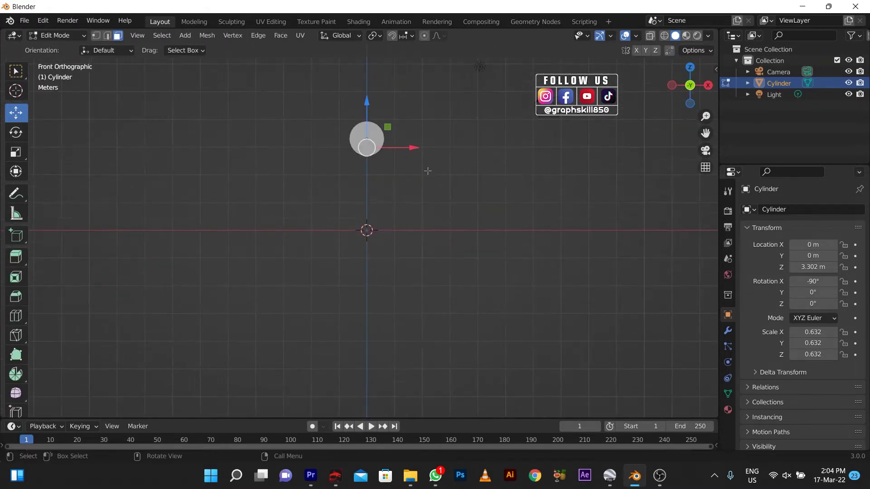
key("Tab")
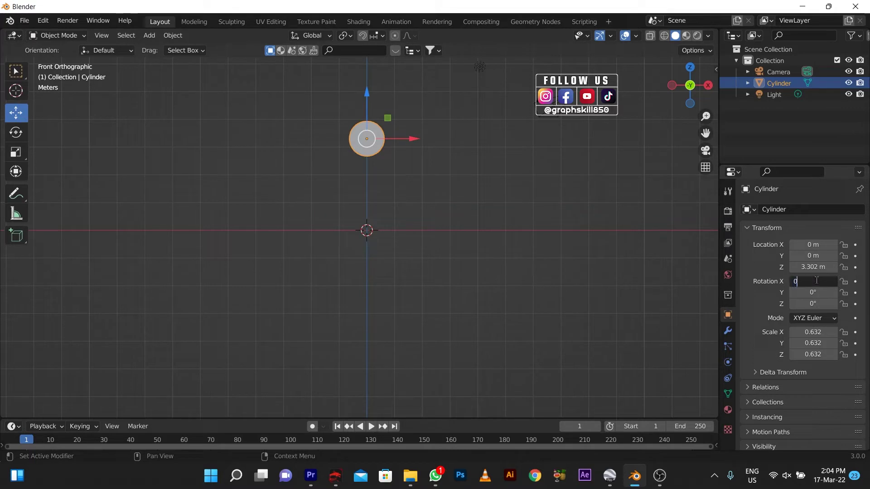
key("Return")
key("ctrl+z")
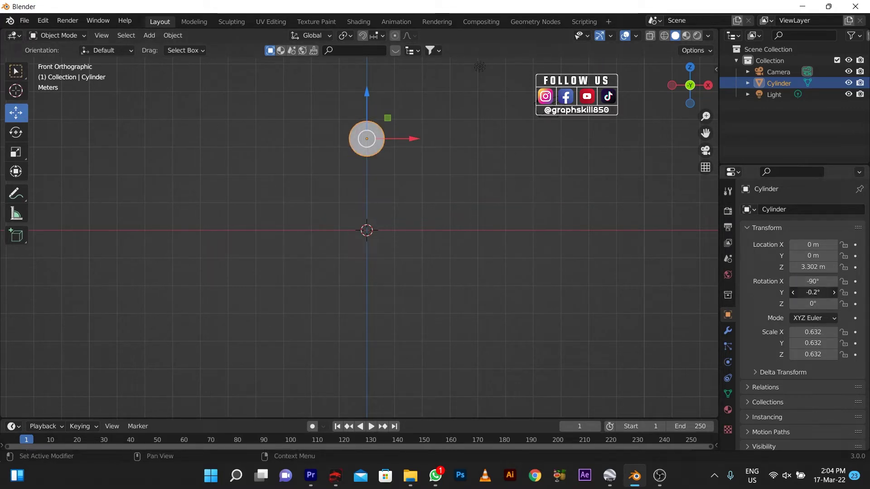
mouse_move(813, 292)
left_mouse_down()
mouse_move(805, 303)
mouse_move(815, 305)
mouse_move(820, 281)
left_mouse_up()
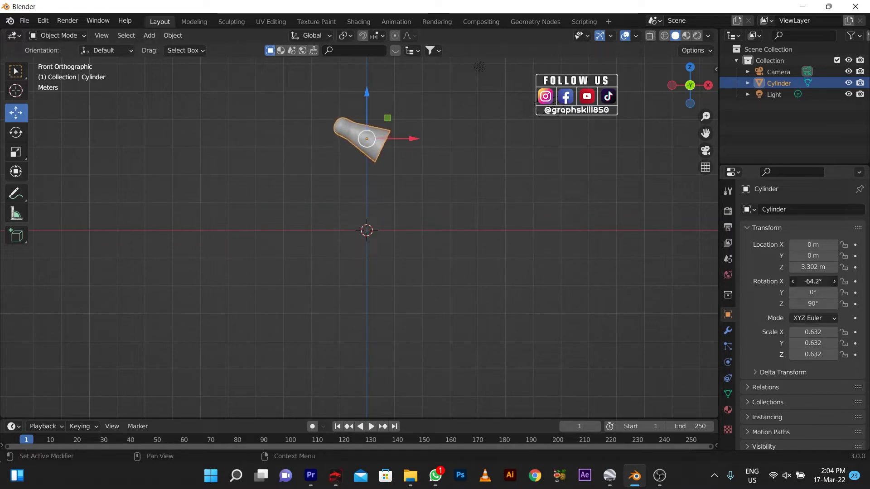
mouse_move(469, 273)
middle_mouse_down()
mouse_move(548, 194)
mouse_move(482, 218)
middle_mouse_up()
key("Tab")
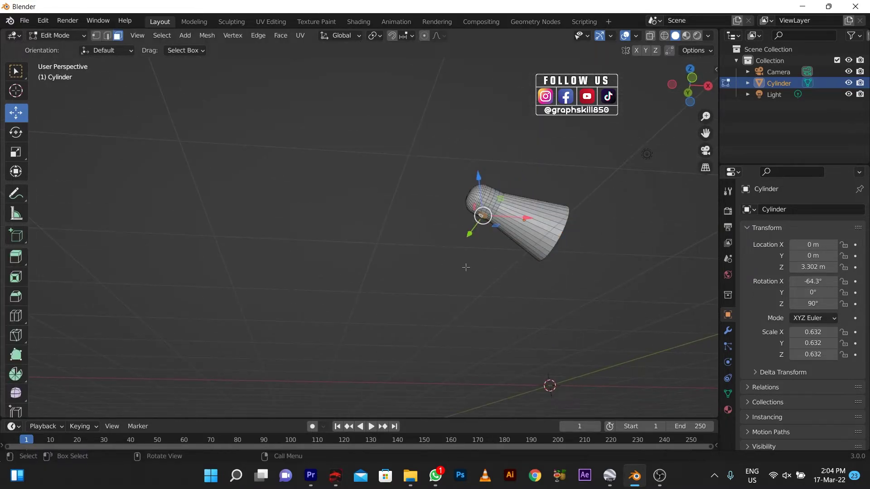
Extrude two arm segments from the cap, down-left then down-right, redoing one misplaced point.
key("KP_1")
middle_click_drag(466, 267, 467, 200, "shift")
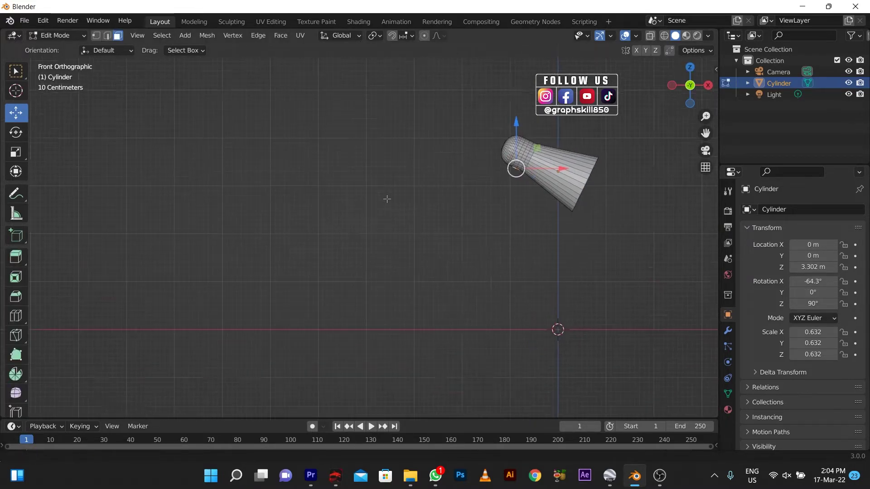
right_click(470, 212, "ctrl")
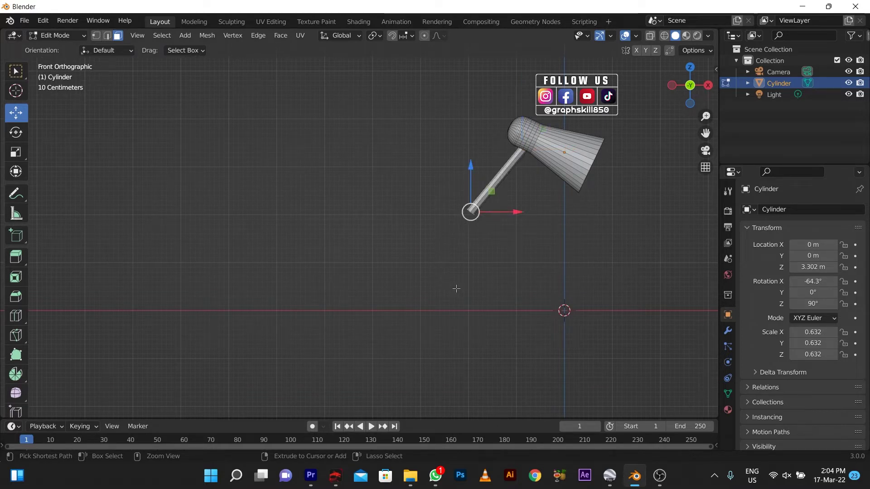
right_click(448, 274, "ctrl")
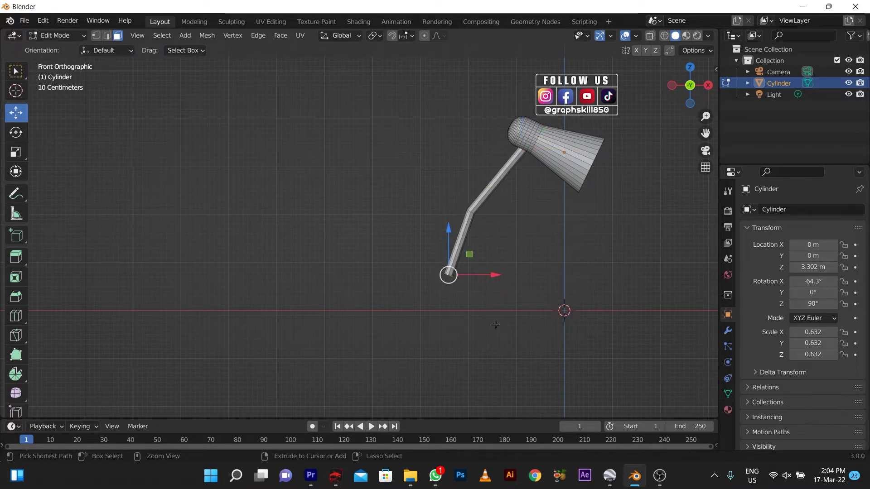
key("ctrl+z")
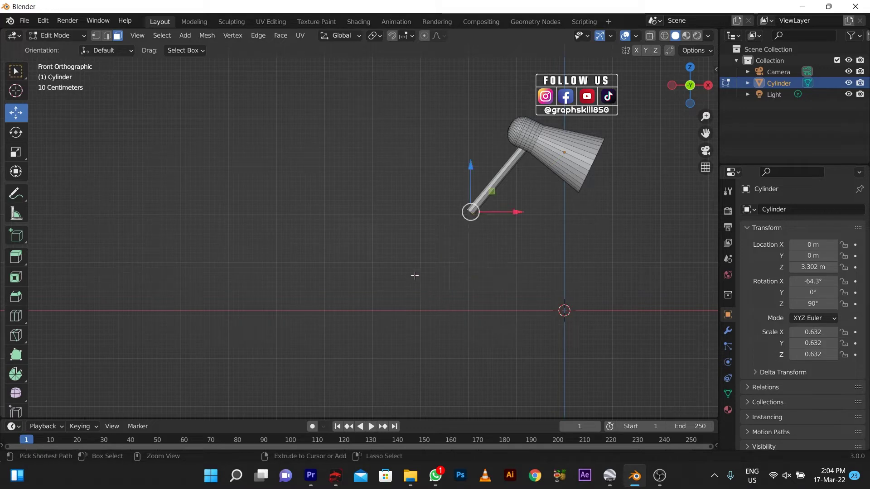
right_click(415, 275, "ctrl")
right_click(493, 367, "ctrl")
scroll(427, 316, "down", 4)
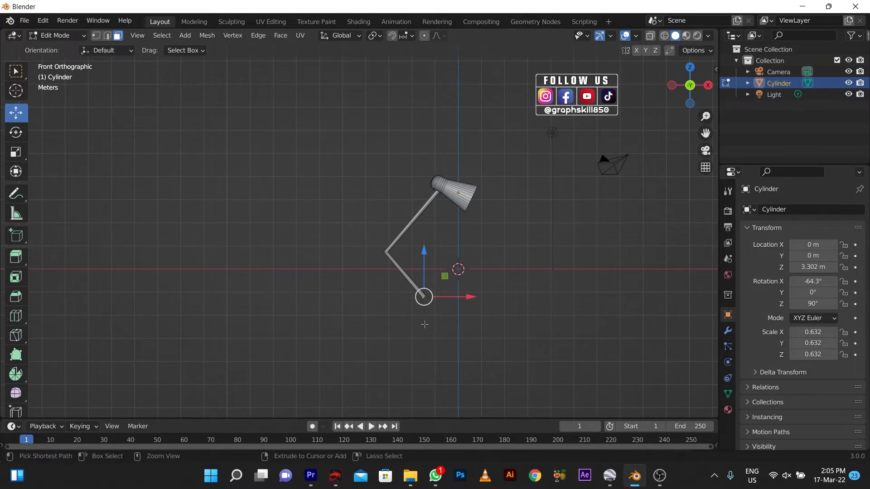
middle_click_drag(423, 322, 468, 299)
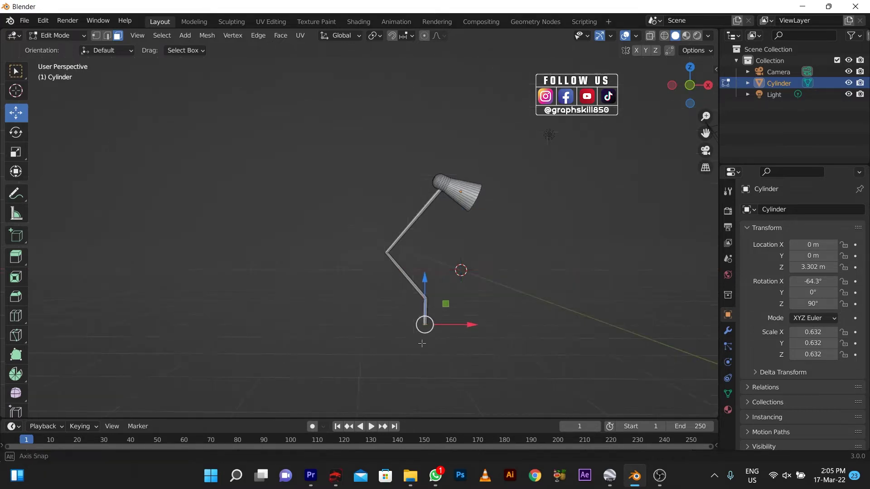
Extrude the arm's end cap and scale it up into a wide flat base.
key("e")
left_click(471, 304)
key("s")
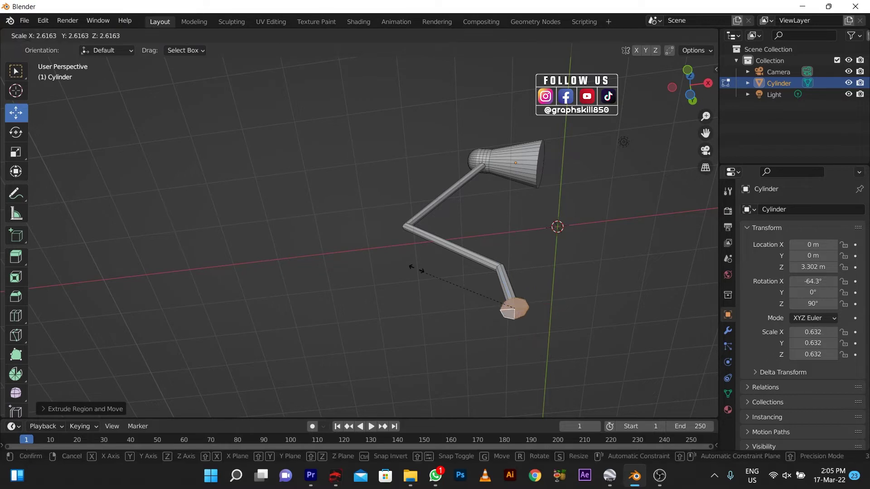
left_click(161, 172)
scroll(430, 174, "down", 3)
middle_click_drag(430, 174, 383, 314)
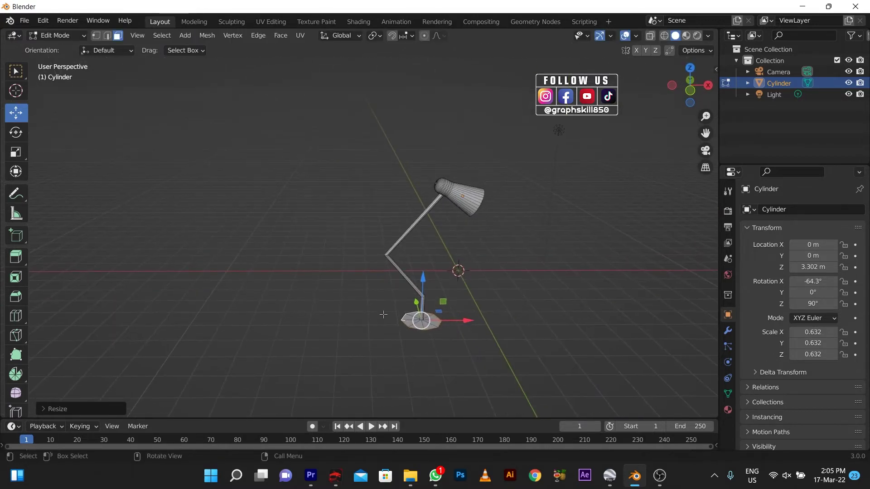
key("e")
key("Escape")
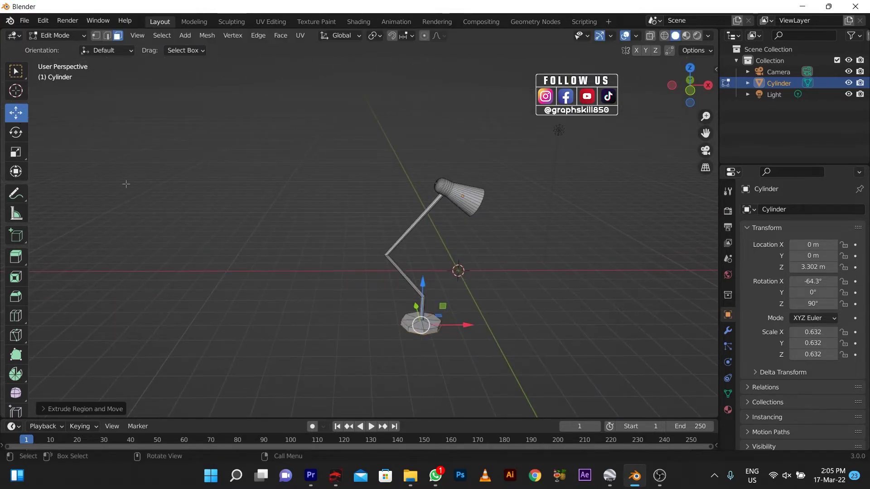
Move the whole lamp up on Z to 6.5232 m.
key("Tab")
key("g")
key("z")
left_click(354, 168)
key("KP_1")
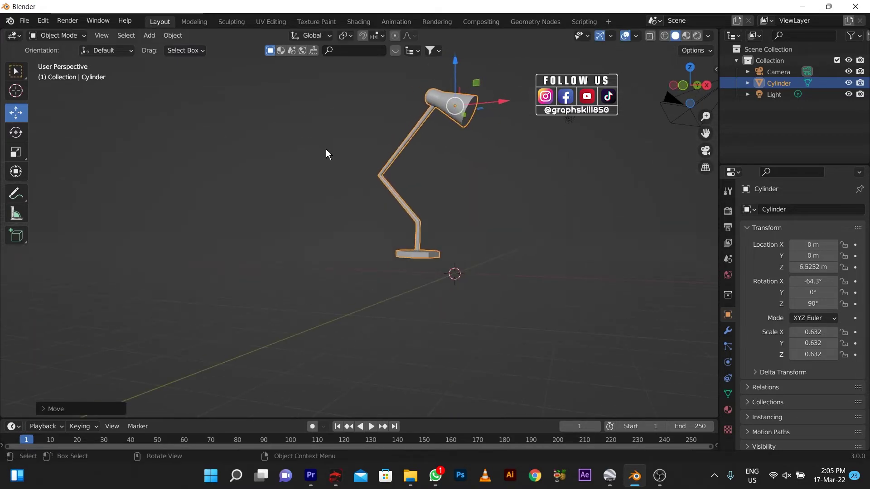
middle_click_drag(428, 215, 409, 260)
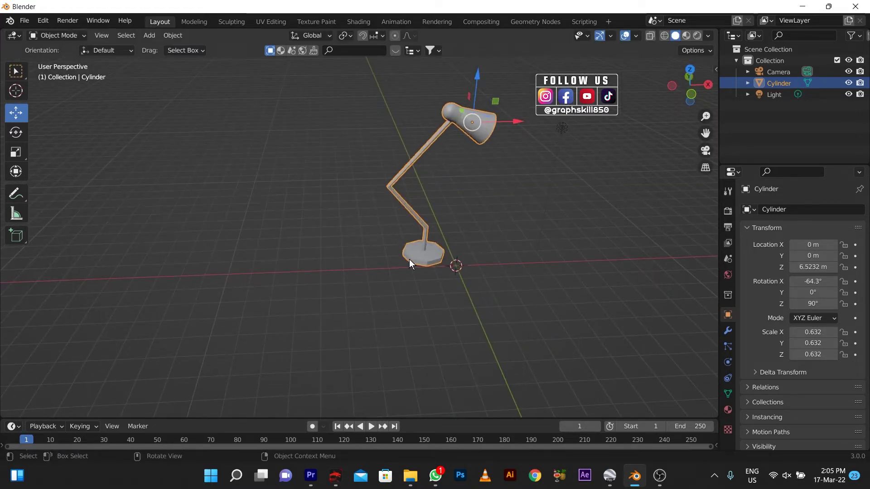
scroll(409, 259, "up", 3)
Extrude and scale the base faces into a stepped pedestal, viewed from the left.
key("grave")
left_click(325, 256)
mouse_move(325, 256)
middle_mouse_down()
mouse_move(416, 297)
mouse_move(252, 267)
mouse_move(232, 301)
middle_mouse_up()
key("Tab")
key("e")
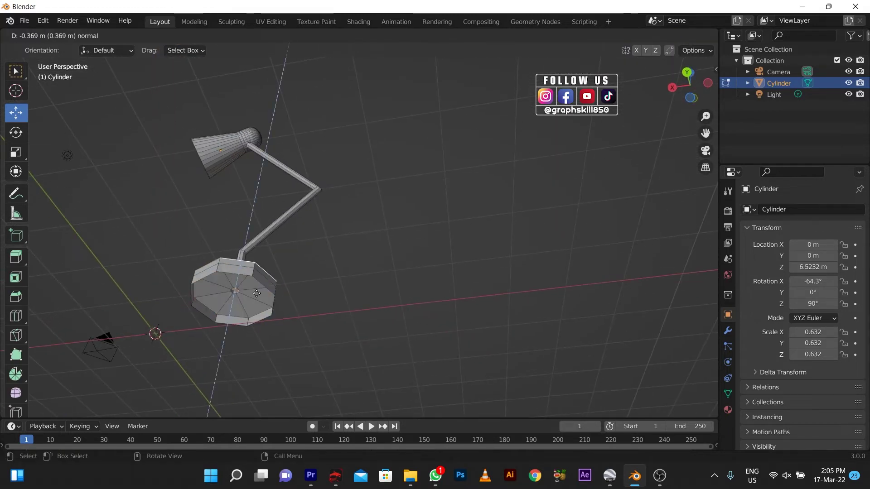
right_click(243, 306)
key("s")
left_click(244, 308)
mouse_move(244, 308)
middle_mouse_down()
mouse_move(355, 349)
mouse_move(430, 302)
mouse_move(285, 263)
mouse_move(477, 274)
mouse_move(387, 231)
mouse_move(322, 135)
mouse_move(395, 242)
middle_mouse_up()
key("Tab")
key("ctrl+z")
key("Tab")
key("Tab")
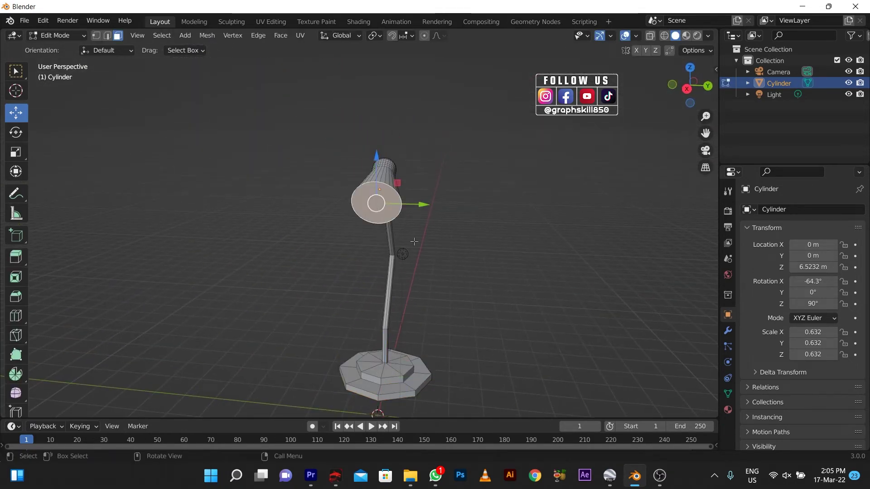
Inset the shade's end face, extrude it inward and shrink it to hollow the shade.
key("i")
left_click(419, 245)
key("e")
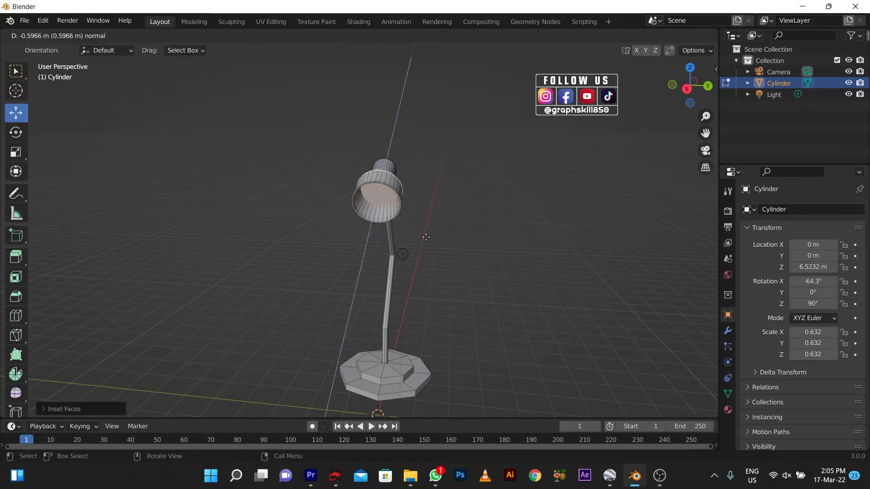
left_click(426, 229)
key("s")
left_click(400, 187)
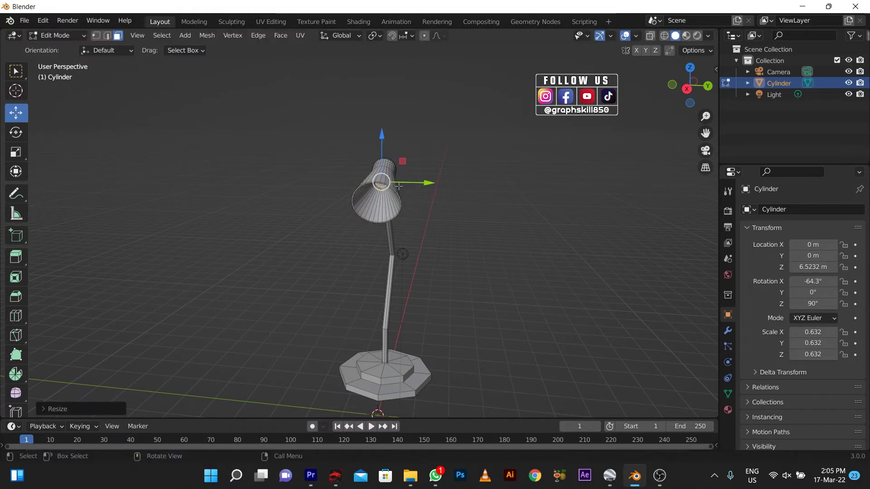
scroll(379, 196, "up", 3)
scroll(377, 194, "up", 2)
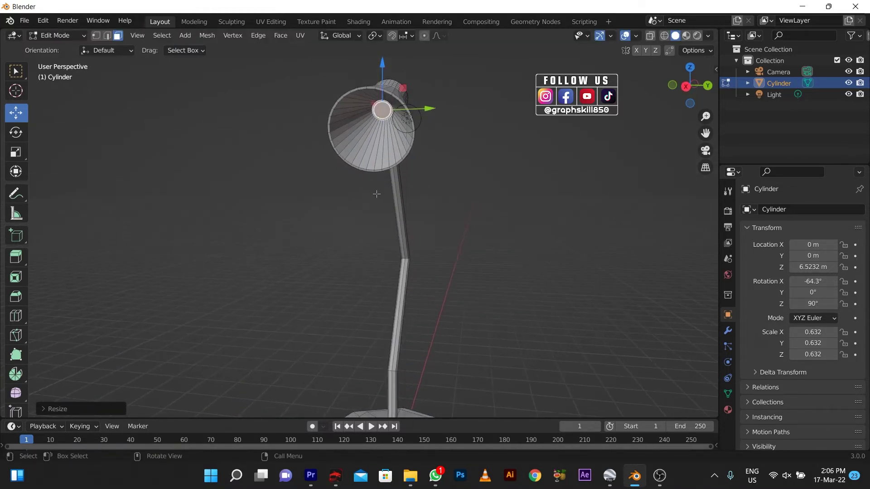
Inset the inner face, extrude it into a bulb stub and bevel its end.
key("i")
left_click(374, 190)
key("e")
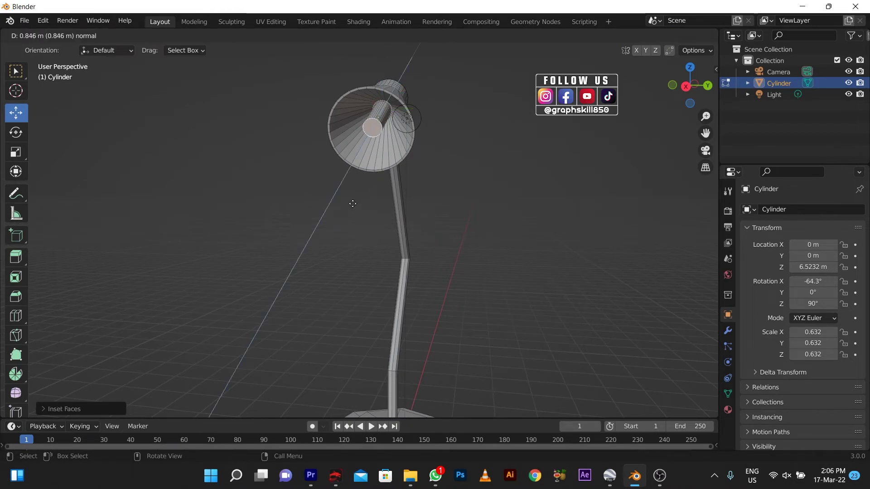
left_click(352, 203)
key("ctrl+b")
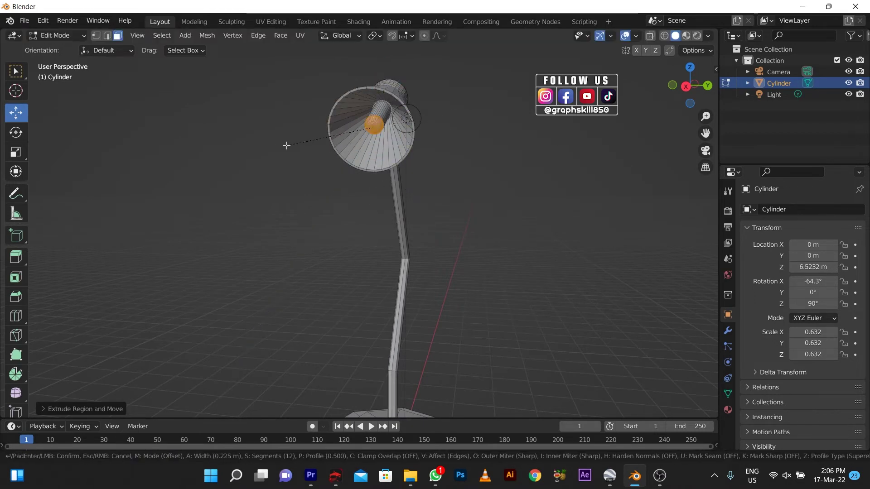
left_click(285, 151)
scroll(407, 192, "down", 5)
mouse_move(263, 171)
middle_mouse_down()
mouse_move(408, 192)
mouse_move(377, 250)
mouse_move(417, 198)
middle_mouse_up()
key("Tab")
scroll(417, 197, "up", 3)
scroll(488, 166, "up", 2)
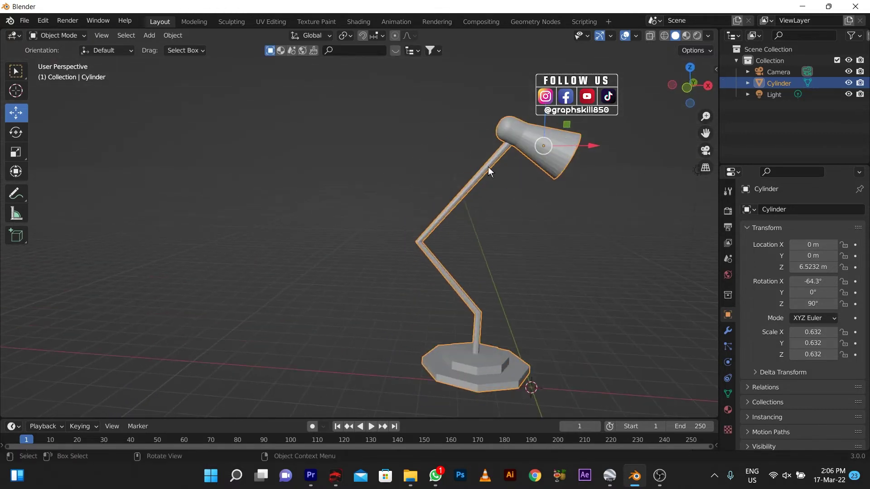
Add a Subdivision Surface modifier with Levels Viewport 2.
left_click(728, 331)
left_click(802, 210)
left_click(639, 410)
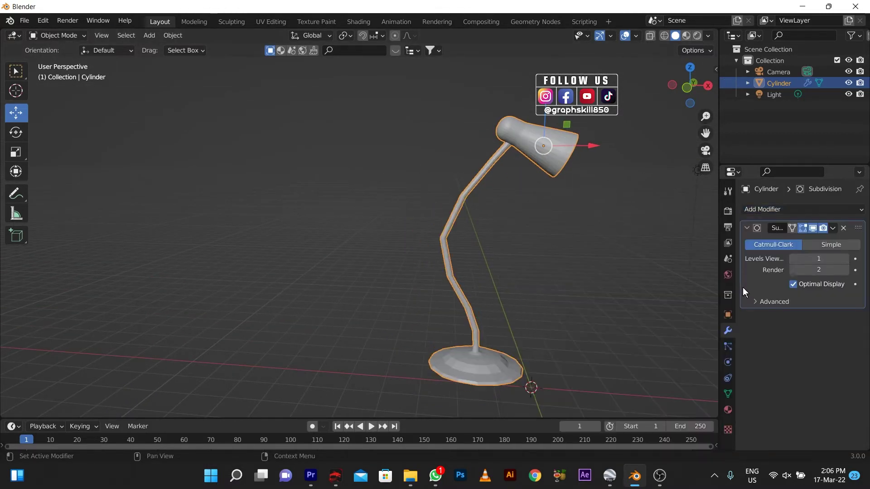
left_click_drag(825, 264, 844, 260)
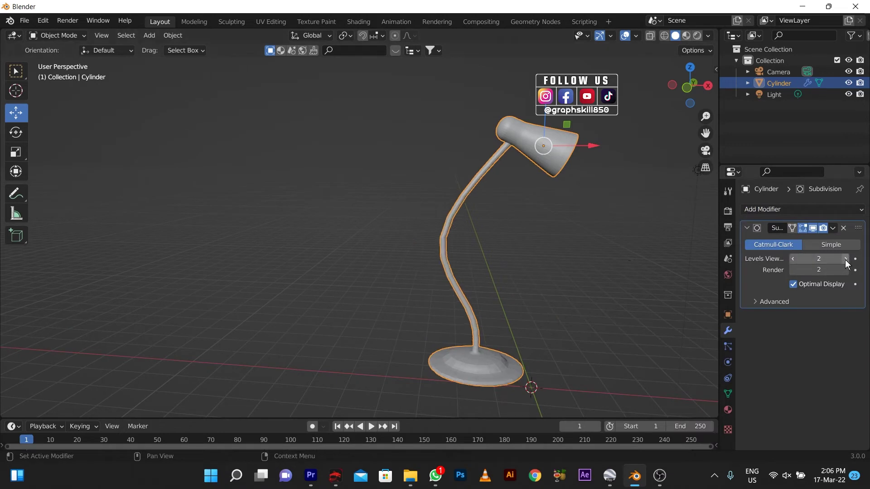
Add edge loops at the arm's elbow and lower bend to keep them crisp.
key("Tab")
key("ctrl+r")
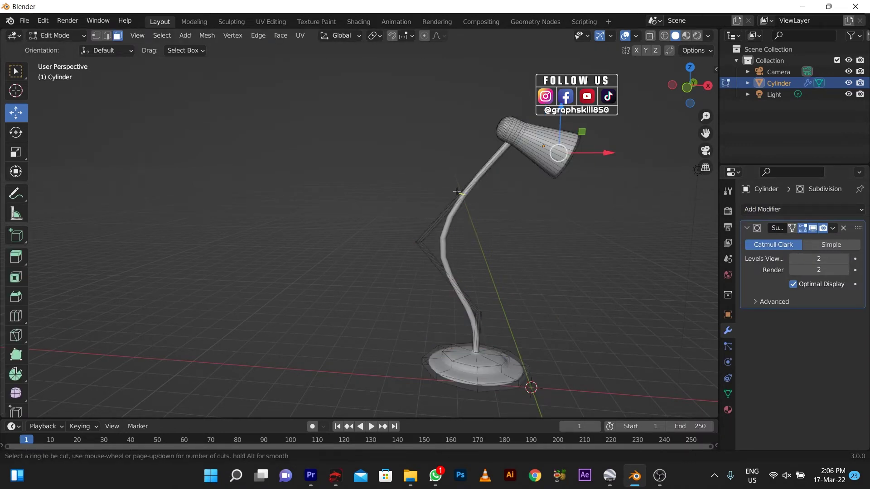
left_click(457, 192)
left_click(330, 301)
key("ctrl+r")
left_click(476, 324)
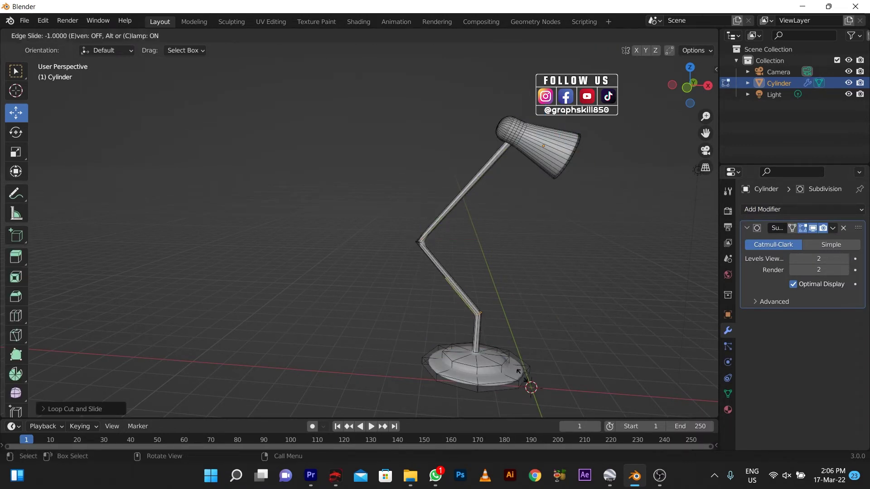
left_click(516, 369)
middle_click_drag(486, 302, 462, 317)
Add three more edge loops around the base to sharpen its edges.
key("ctrl+r")
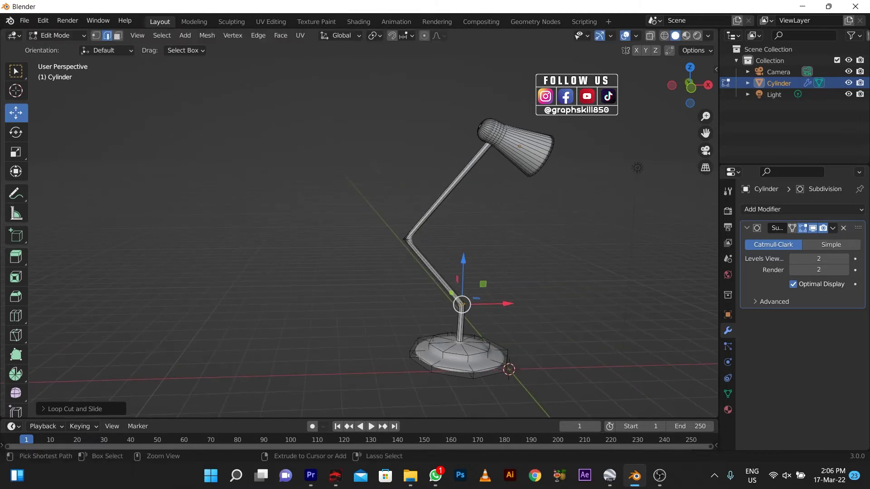
left_click(463, 352)
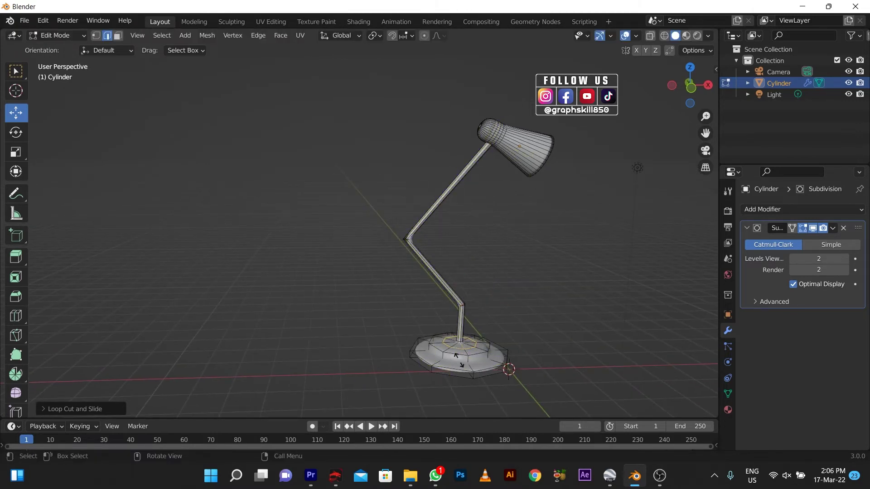
left_click(461, 369)
key("ctrl+r")
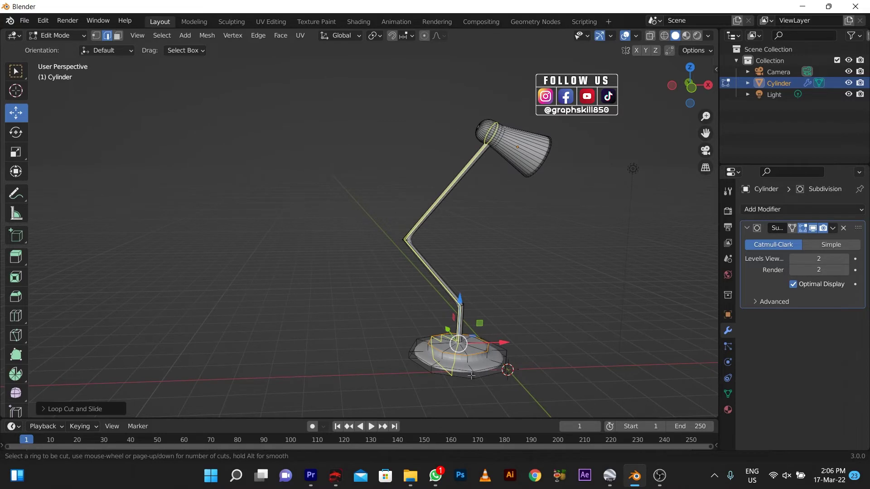
left_click(471, 376)
left_click(471, 360)
key("ctrl+r")
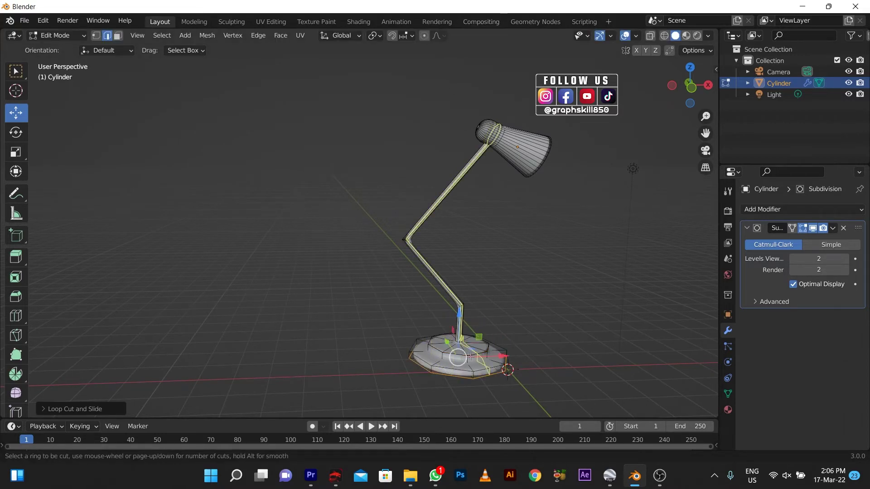
left_click(462, 362)
key("Tab")
middle_click_drag(453, 263, 465, 241)
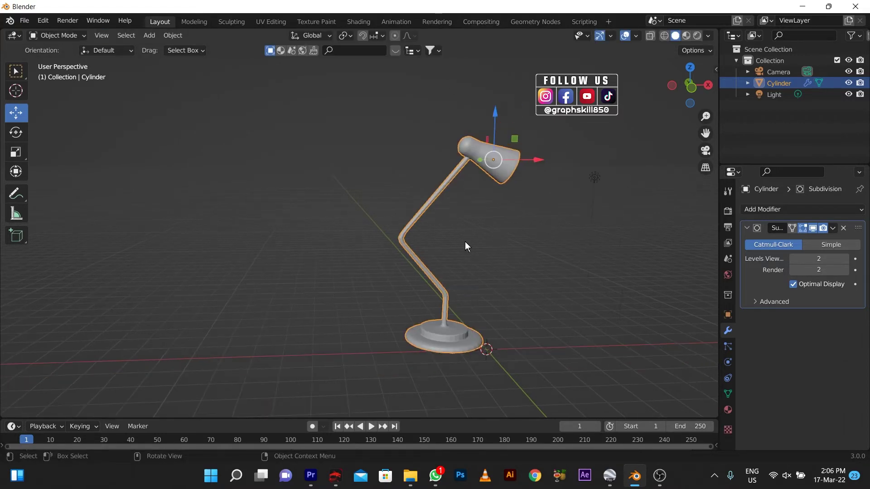
left_click(728, 410)
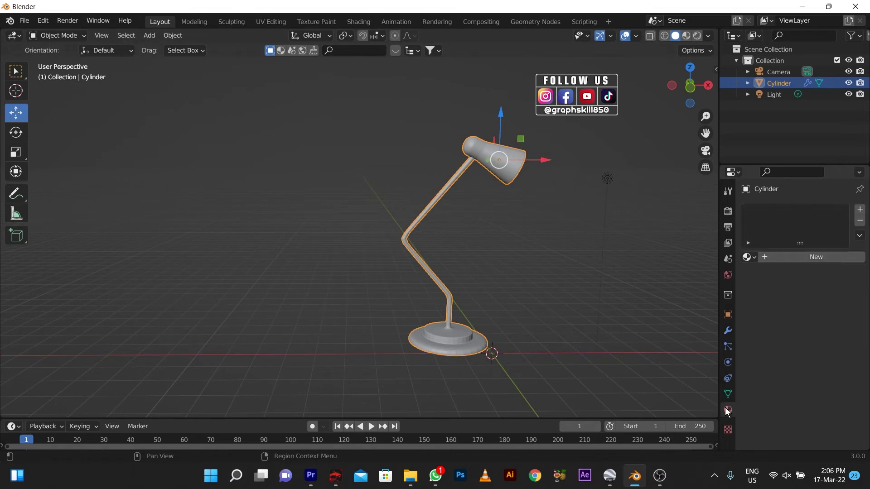
Add a material slot with a new material, then view the lamp mesh from the front in Edit Mode.
left_click(859, 212)
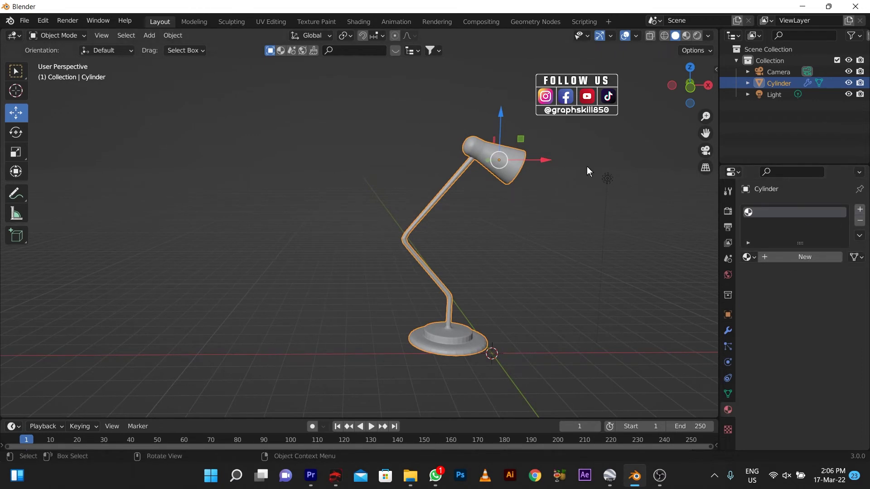
left_click(802, 257)
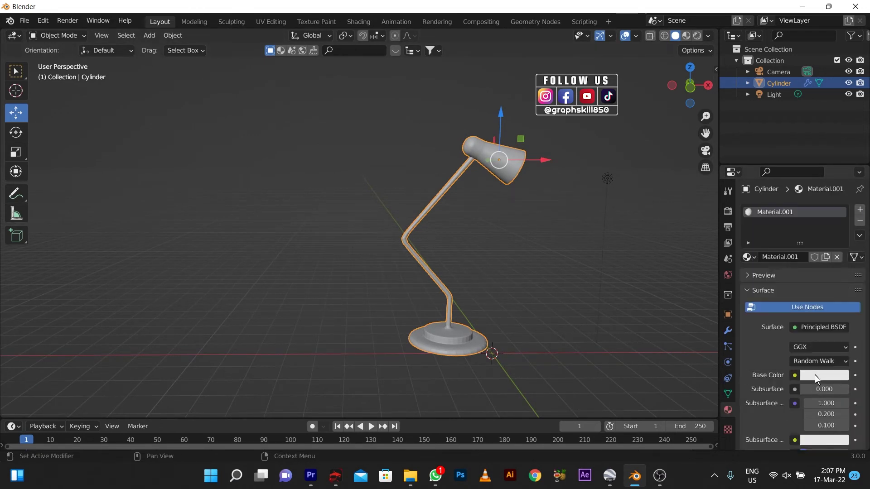
left_click(685, 35)
key("Tab")
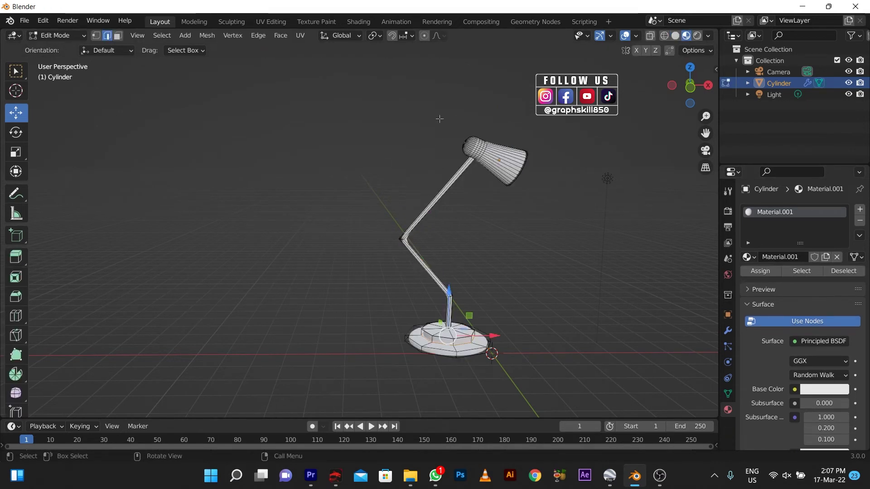
key("KP_1")
Box-select the lamp head through X-ray, then clear it and switch to face select mode.
left_click_drag(457, 113, 580, 205)
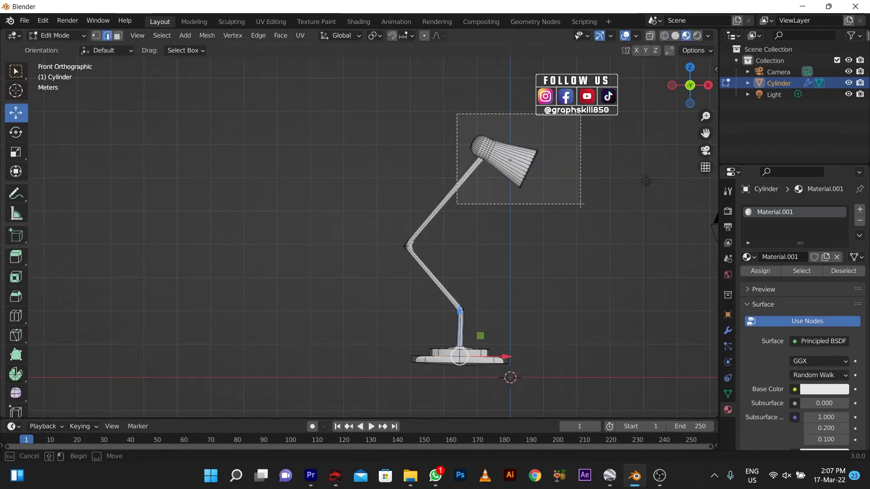
left_click(664, 35)
left_click_drag(409, 90, 572, 207)
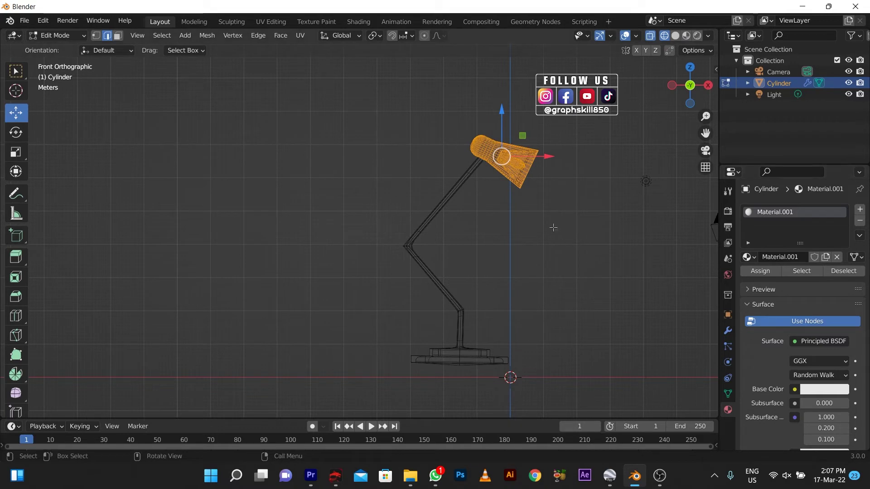
left_click(540, 203)
key("l")
left_click(516, 154)
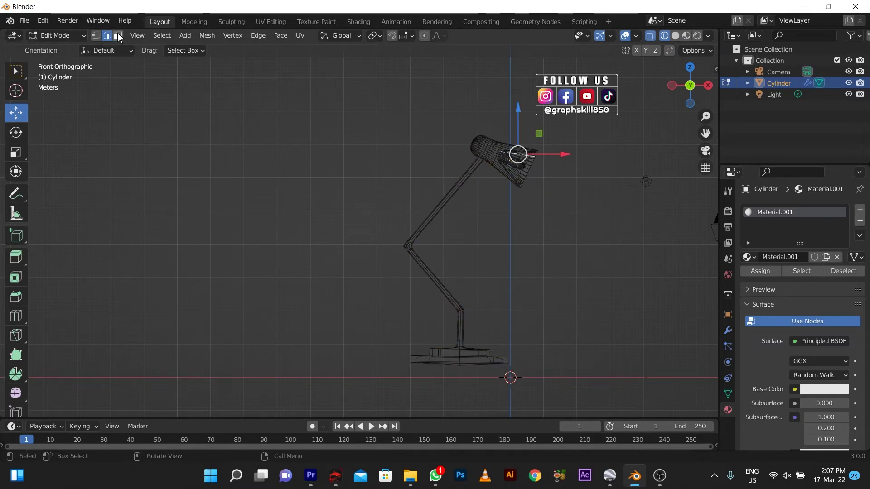
Loop-select the ring of shade faces in solid view and add a second material slot.
left_click(675, 35)
left_click(499, 154, "alt")
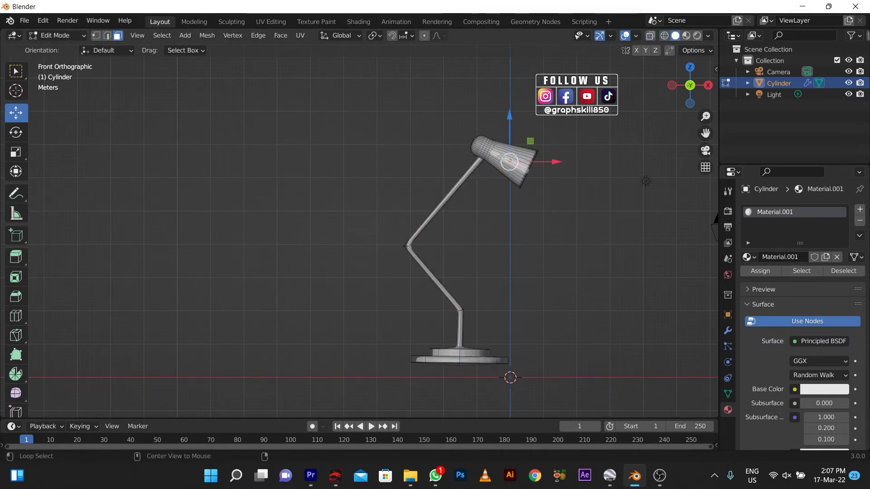
scroll(487, 147, "up", 2)
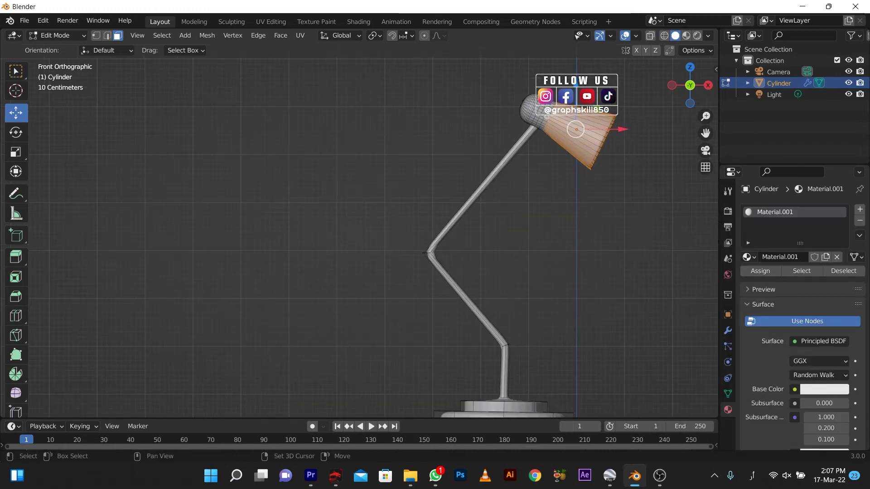
key("l")
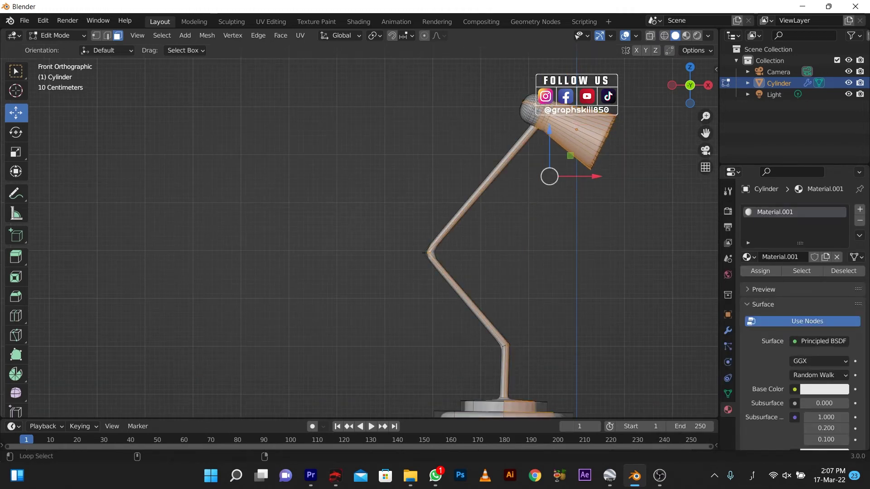
key("ctrl+z")
key("ctrl+z")
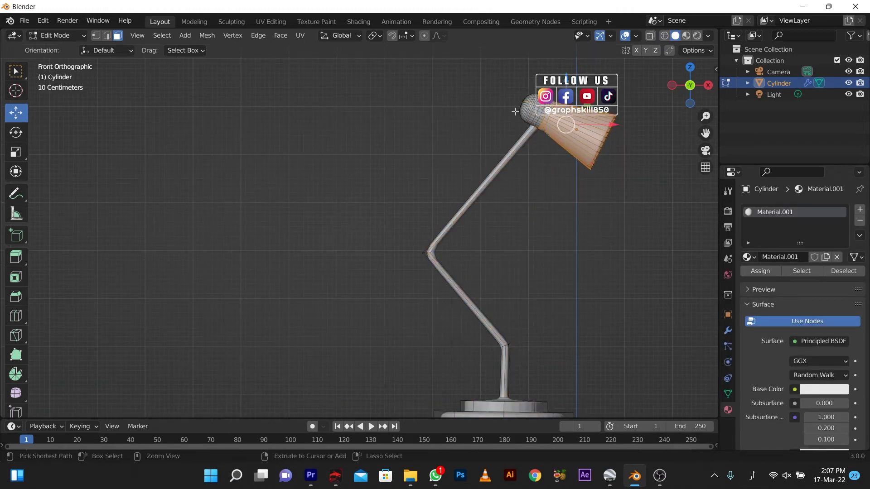
left_click(860, 215)
Create Material.002, assign it to the shade faces, and darken its base colour.
left_click(784, 278)
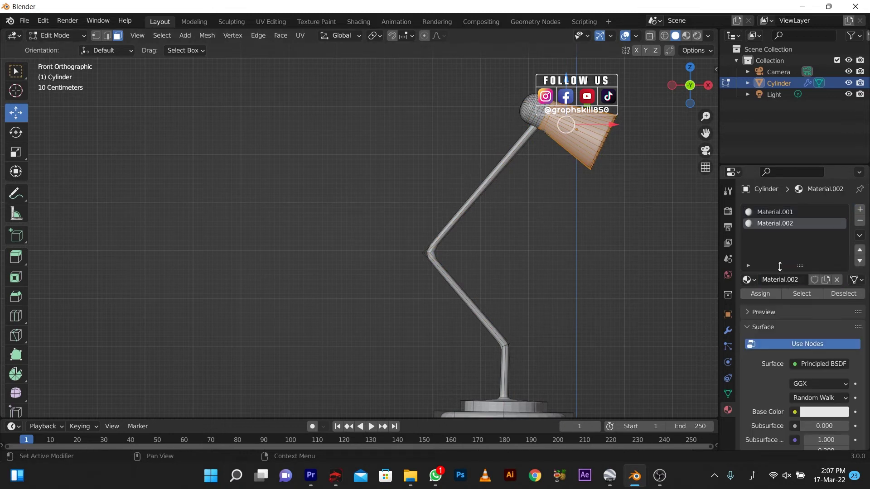
left_click(765, 294)
left_click(823, 412)
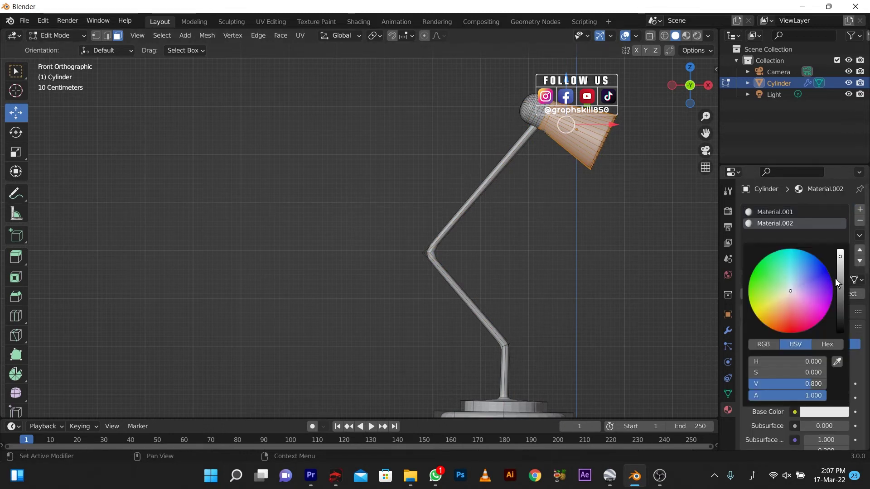
left_click_drag(835, 278, 838, 317)
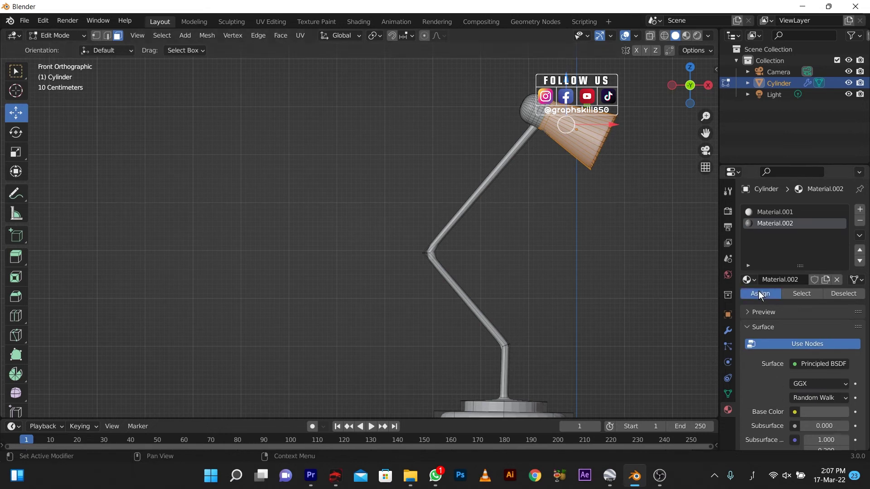
Select the lamp base faces without the pole and assign them Material.002.
key("alt+a")
left_click(685, 36)
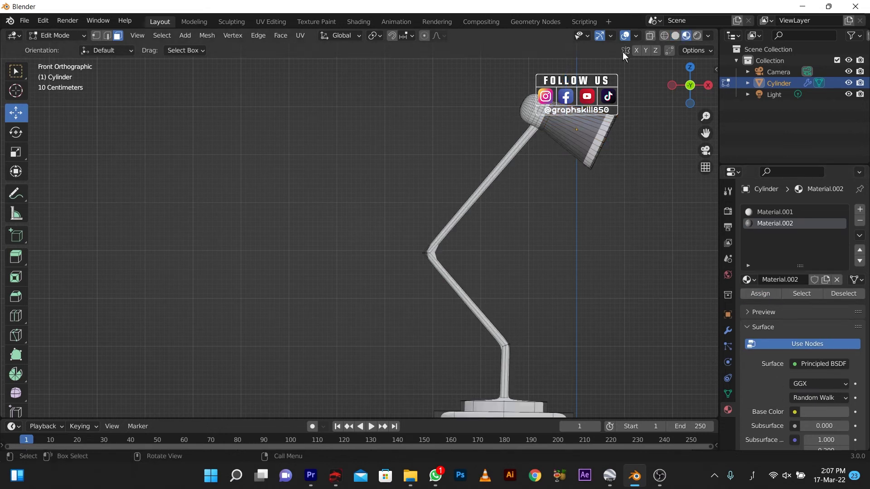
middle_click_drag(588, 127, 556, 146)
scroll(556, 154, "down", 1)
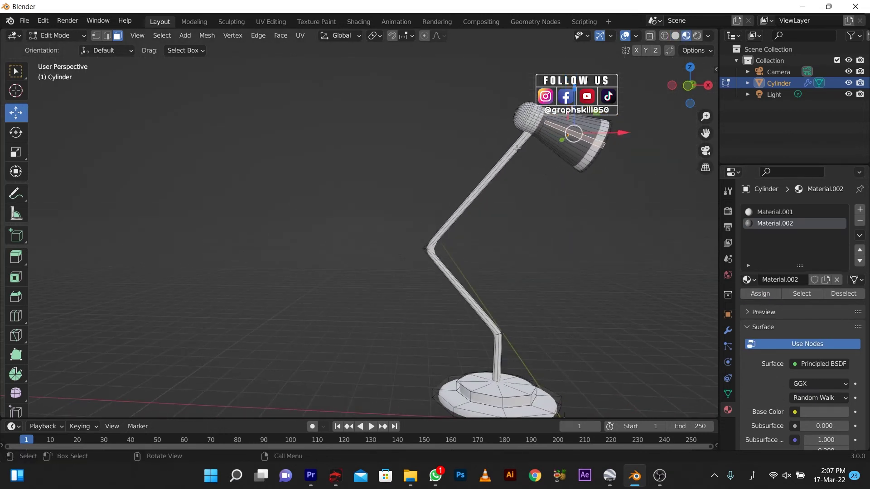
scroll(438, 372, "down", 1)
key("l")
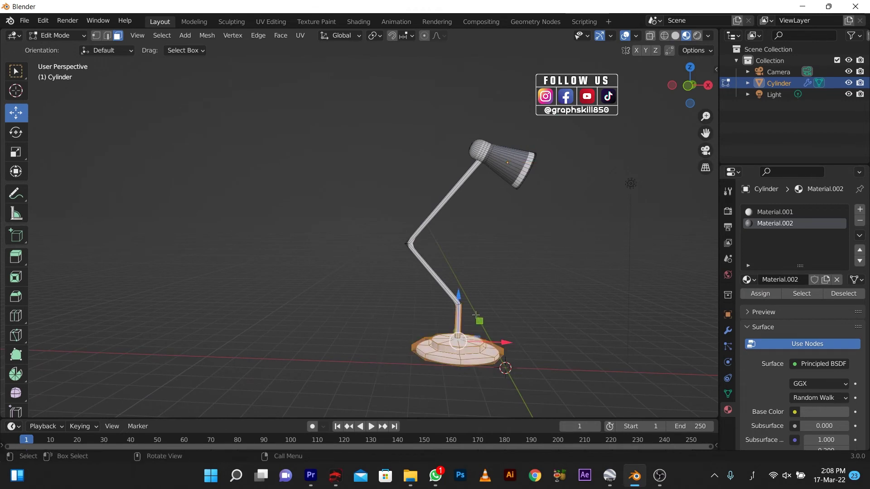
left_click_drag(482, 326, 446, 297, "shift")
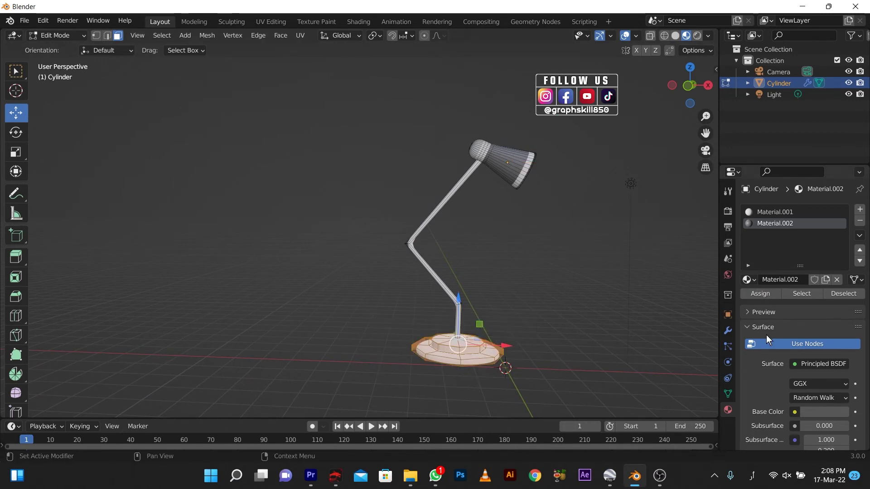
left_click(761, 295)
left_click(795, 293)
left_click(538, 308)
Check the lamp in Rendered view from several angles, then return to Material Preview editing.
key("Tab")
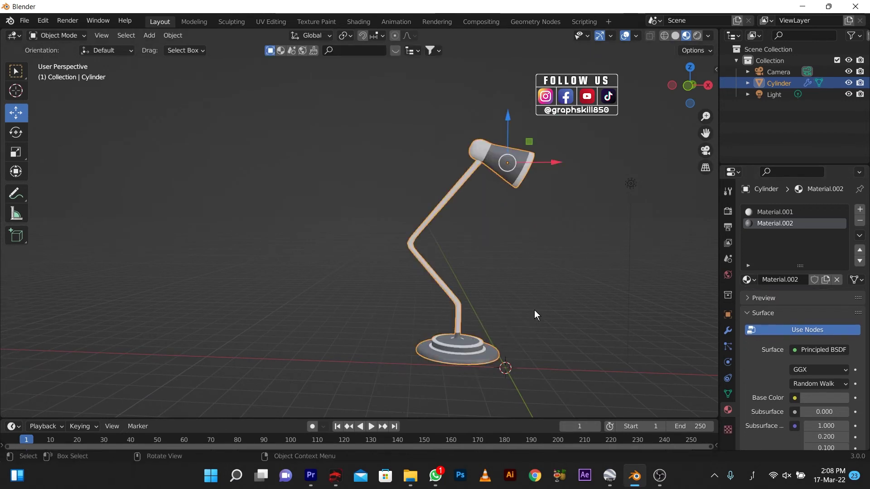
middle_click_drag(534, 309, 480, 336)
left_click(697, 35)
mouse_move(490, 188)
middle_mouse_down()
mouse_move(543, 183)
mouse_move(509, 151)
mouse_move(534, 191)
middle_mouse_up()
key("Tab")
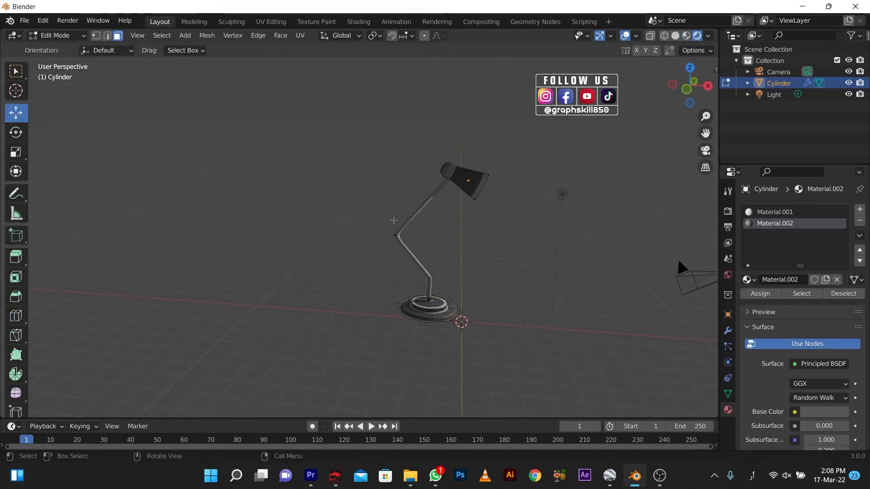
mouse_move(394, 220)
middle_mouse_down()
mouse_move(409, 218)
mouse_move(391, 213)
mouse_move(371, 223)
middle_mouse_up()
left_click(686, 36)
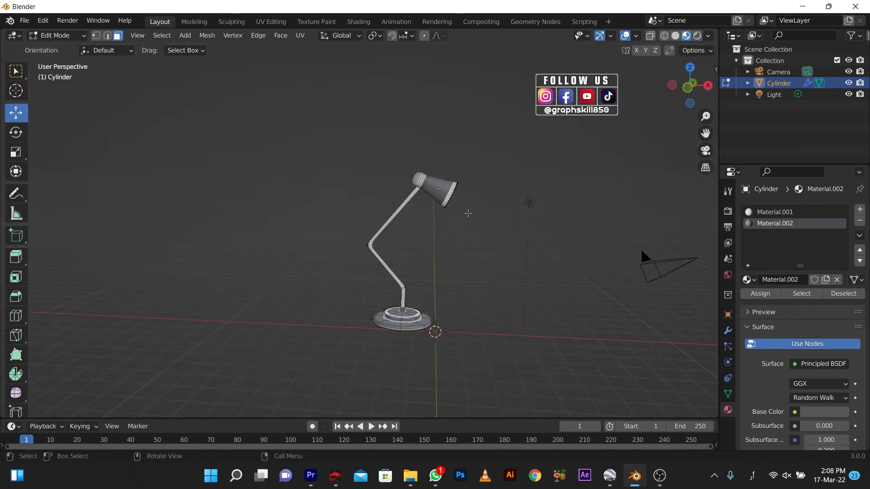
middle_click_drag(458, 217, 469, 222)
Set Material.002's base colour to black and Metallic to 0.422, then check the glossy result.
left_click(820, 412)
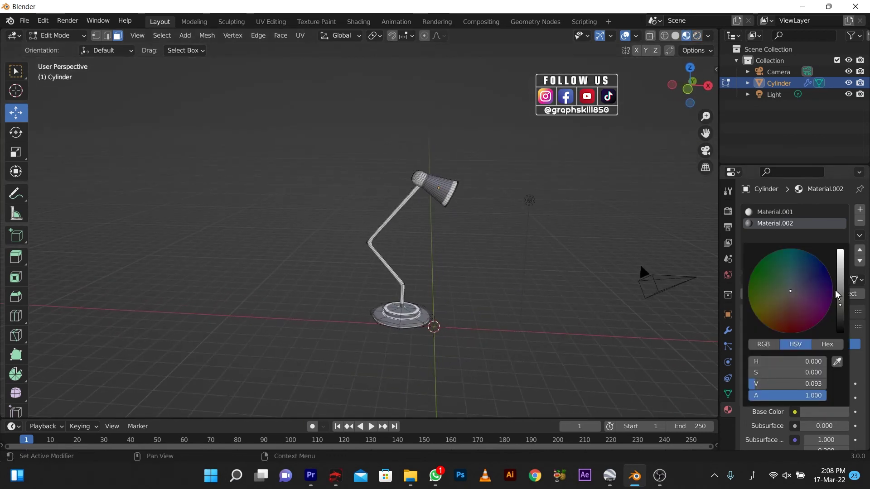
scroll(771, 314, "down", 10, "ctrl")
scroll(824, 403, "down", 5)
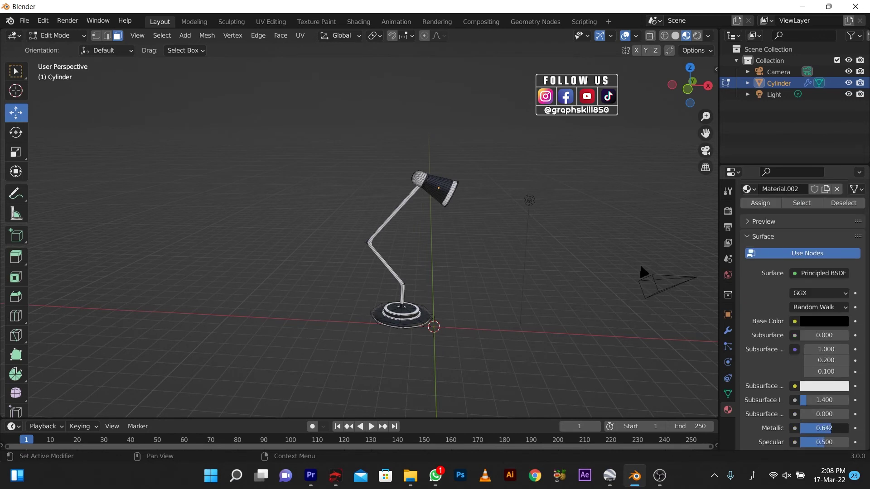
left_click_drag(827, 428, 811, 428)
scroll(826, 439, "down", 2)
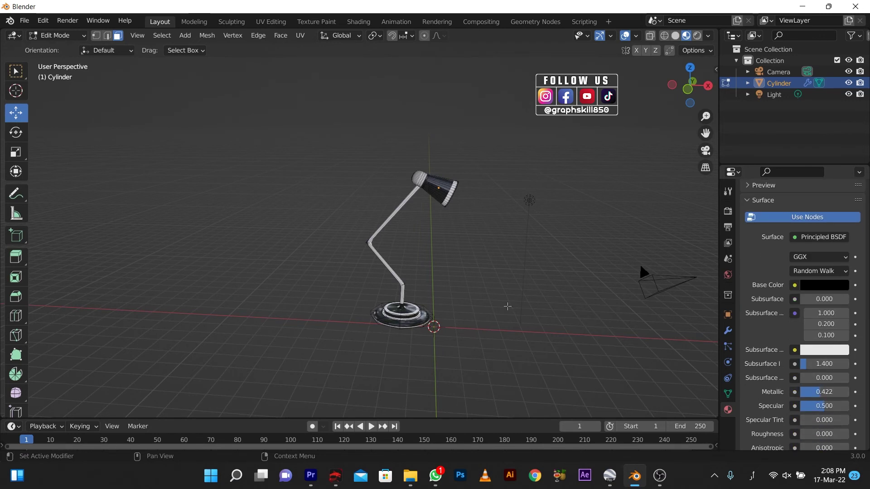
key("Tab")
scroll(334, 335, "up", 2)
scroll(385, 334, "up", 3)
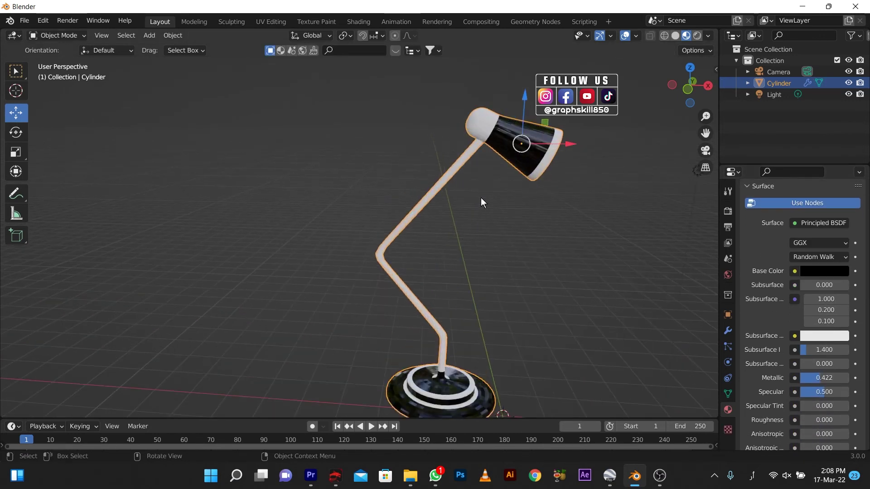
mouse_move(480, 198)
middle_mouse_down()
mouse_move(532, 178)
mouse_move(514, 195)
mouse_move(498, 192)
middle_mouse_up()
key("Tab")
Make Material.002 the active slot and orbit the view beneath the lamp base.
scroll(477, 140, "up", 3)
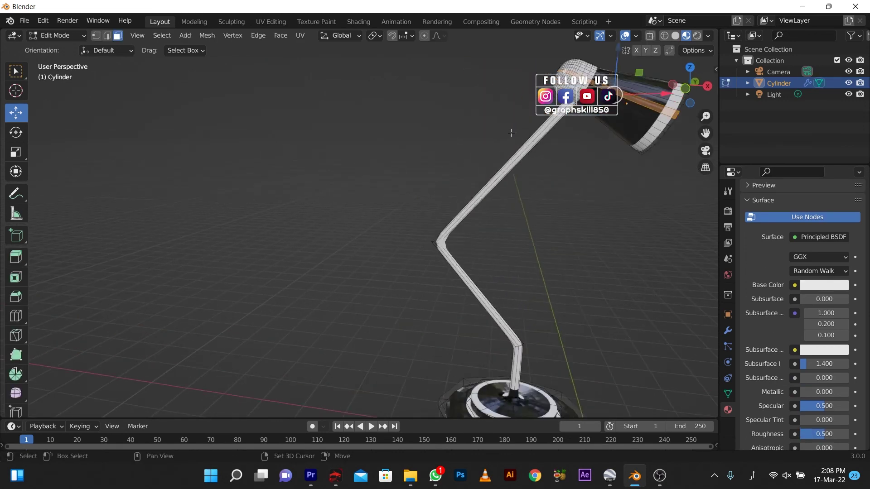
middle_click_drag(477, 141, 433, 185, "shift")
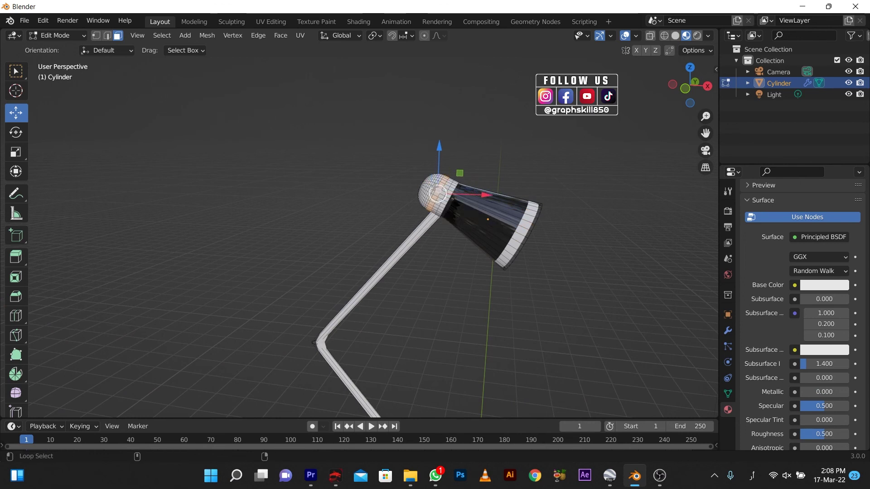
scroll(763, 219, "up", 1)
scroll(763, 219, "up", 5)
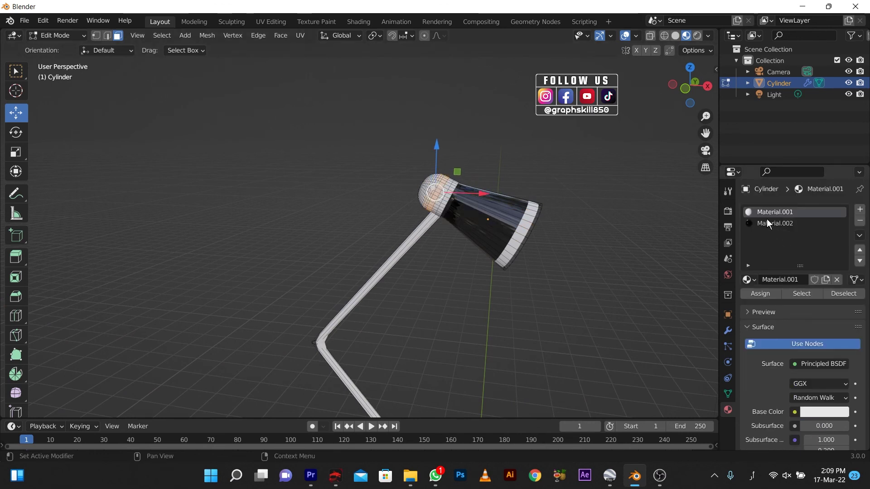
left_click(767, 222)
scroll(584, 292, "down", 5)
middle_click_drag(585, 291, 483, 231)
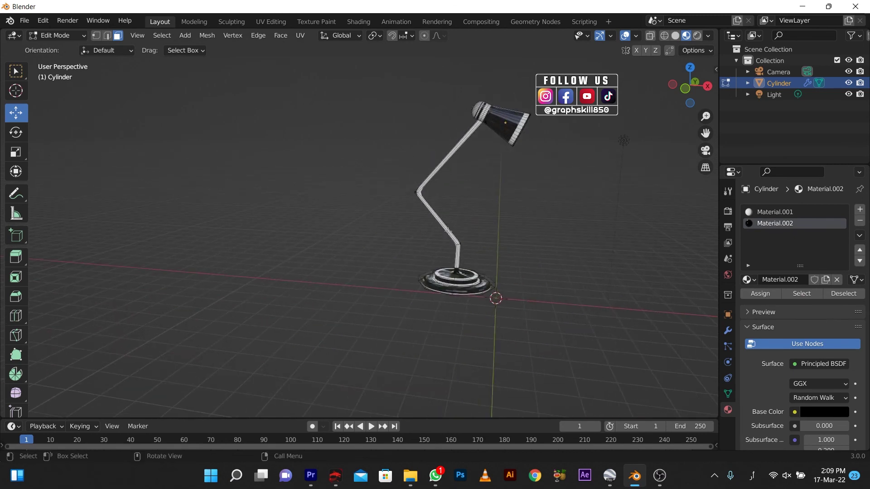
scroll(483, 231, "up", 5)
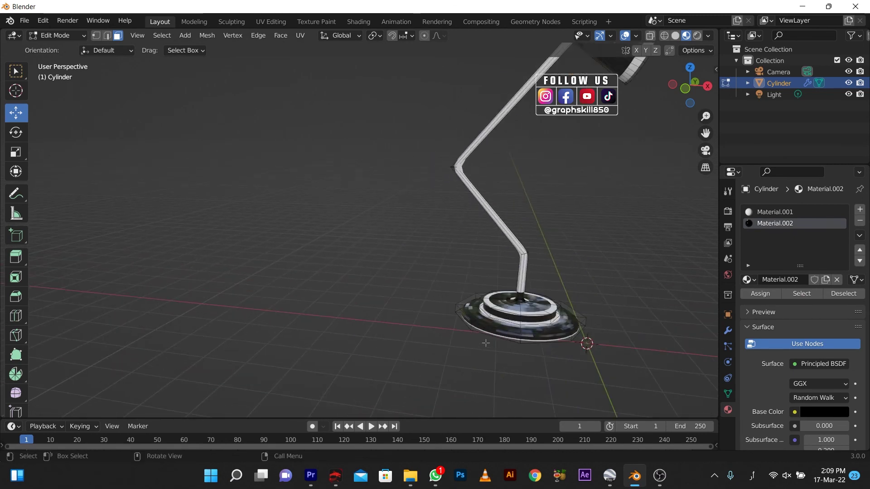
middle_click_drag(485, 343, 521, 362)
Inset the base's bottom faces and recess the centre by about 0.138 m.
left_click(530, 376)
left_click(607, 372, "shift")
left_click(542, 327, "shift")
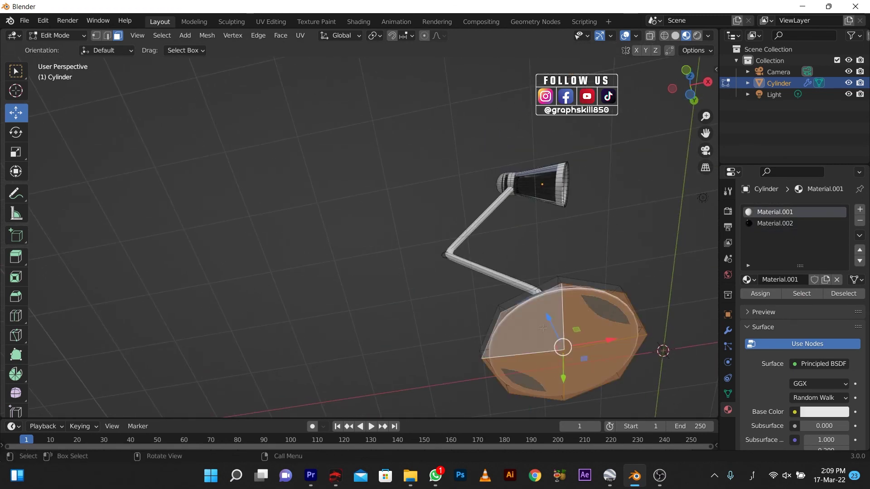
key("i")
left_click(546, 337)
key("e")
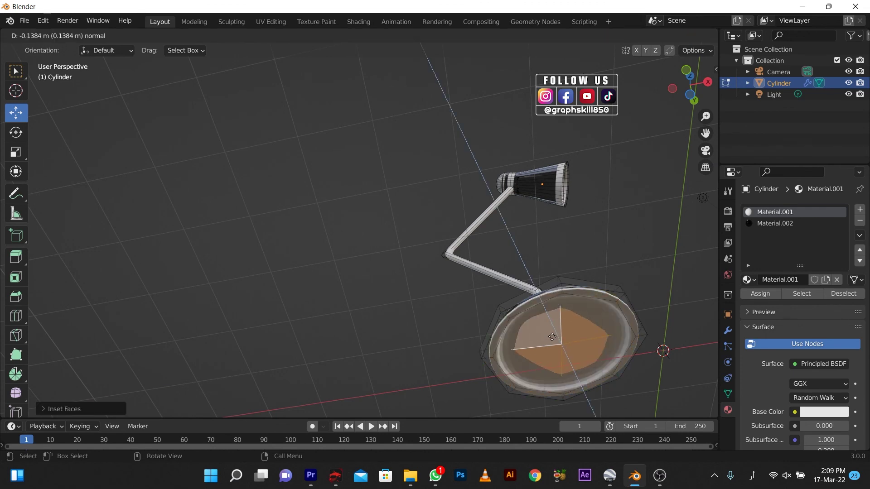
left_click(552, 337)
scroll(552, 337, "down", 4)
key("Tab")
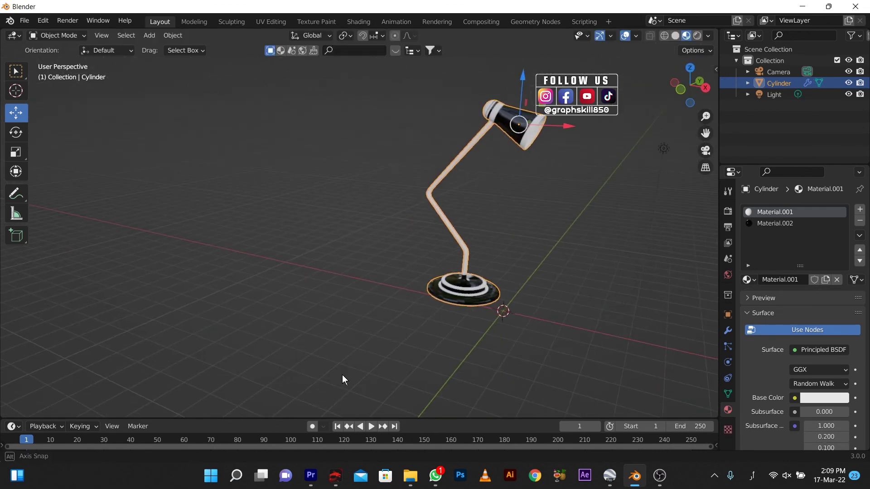